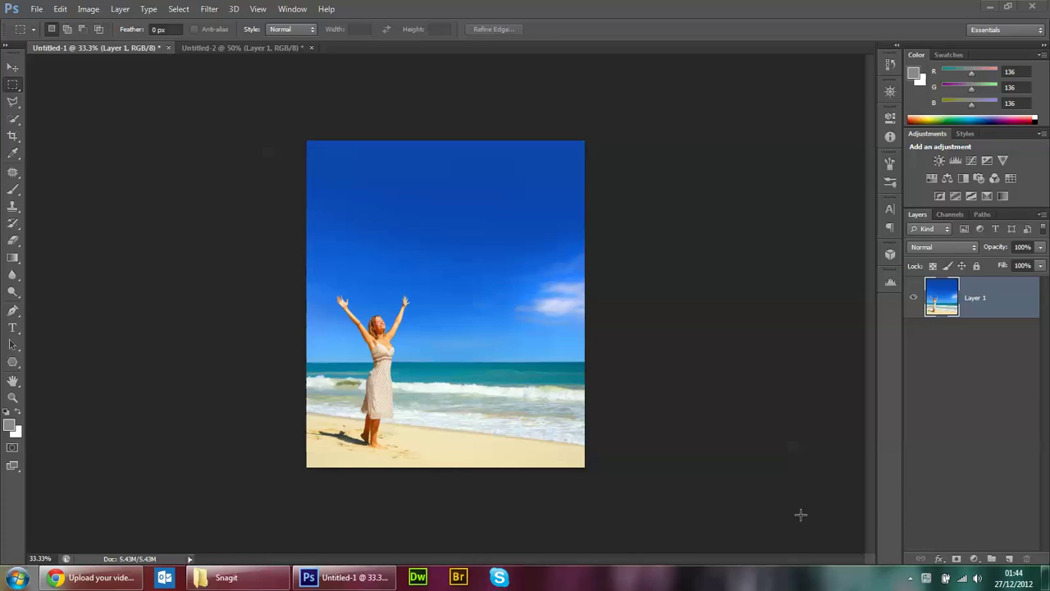
- Look over the beach photo and the park photo in the two open documents
key(f)
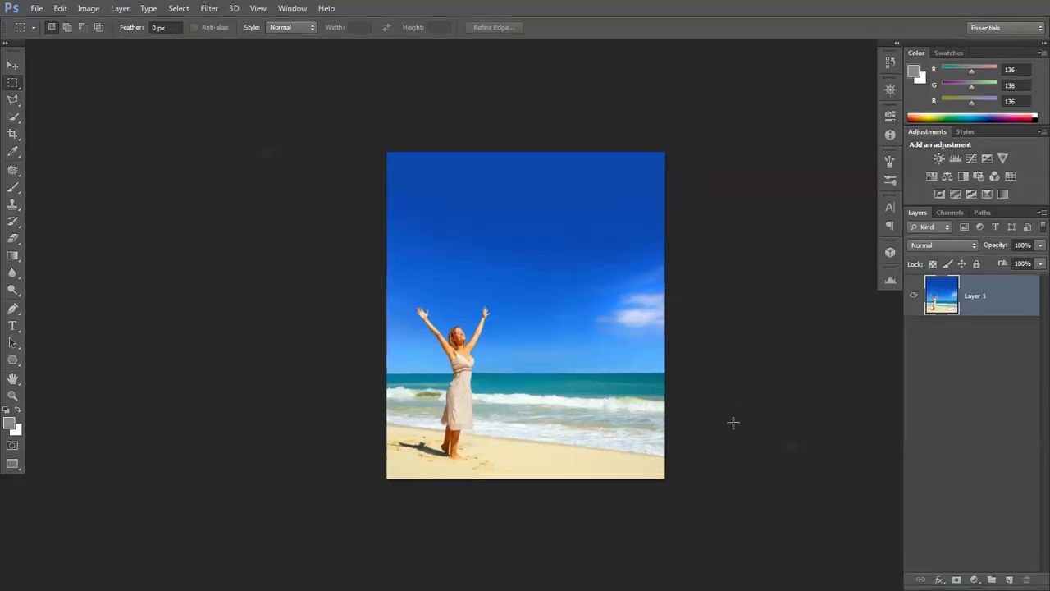
scroll(627, 430, up, 2)
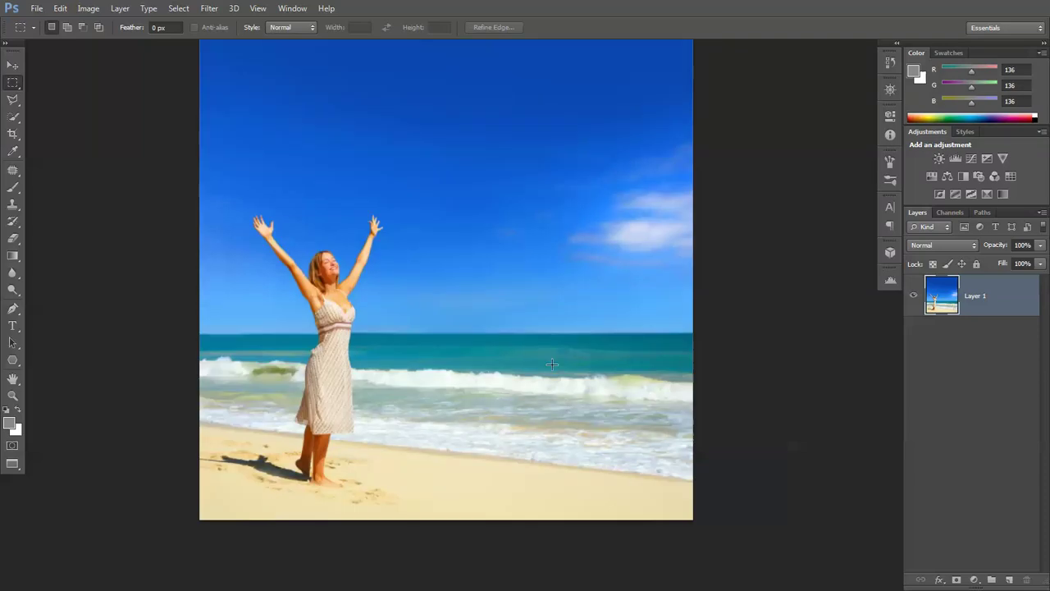
scroll(552, 364, down, 2)
scroll(705, 206, up, 1)
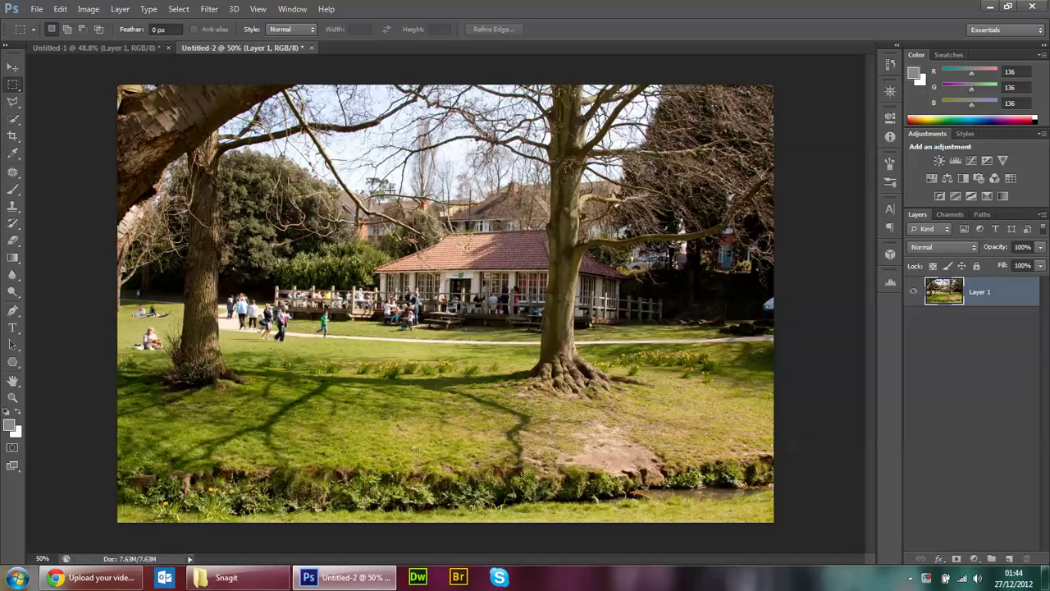
scroll(422, 277, up, 1)
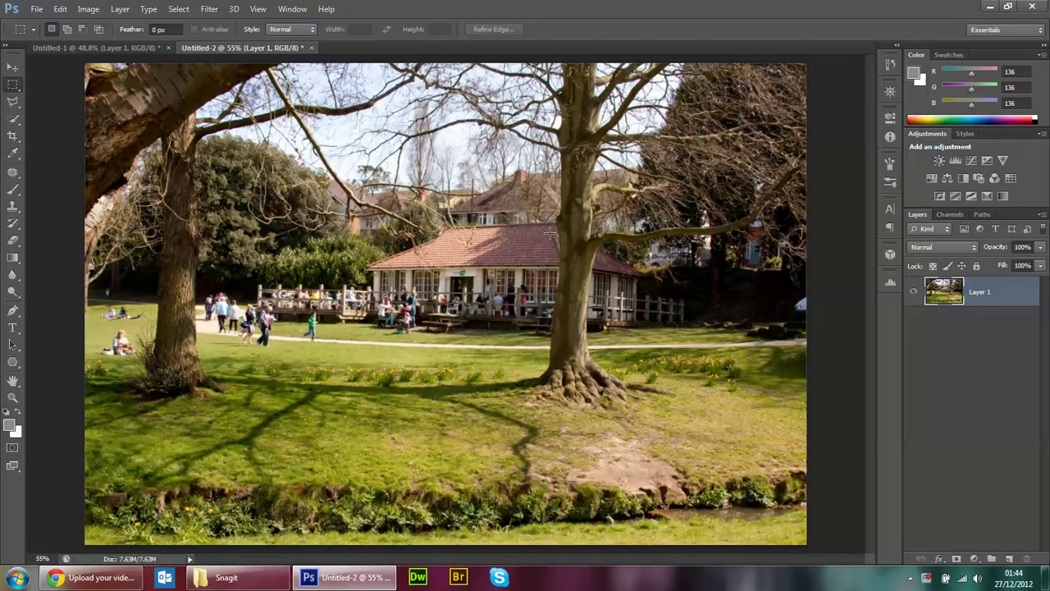
scroll(549, 233, down, 1)
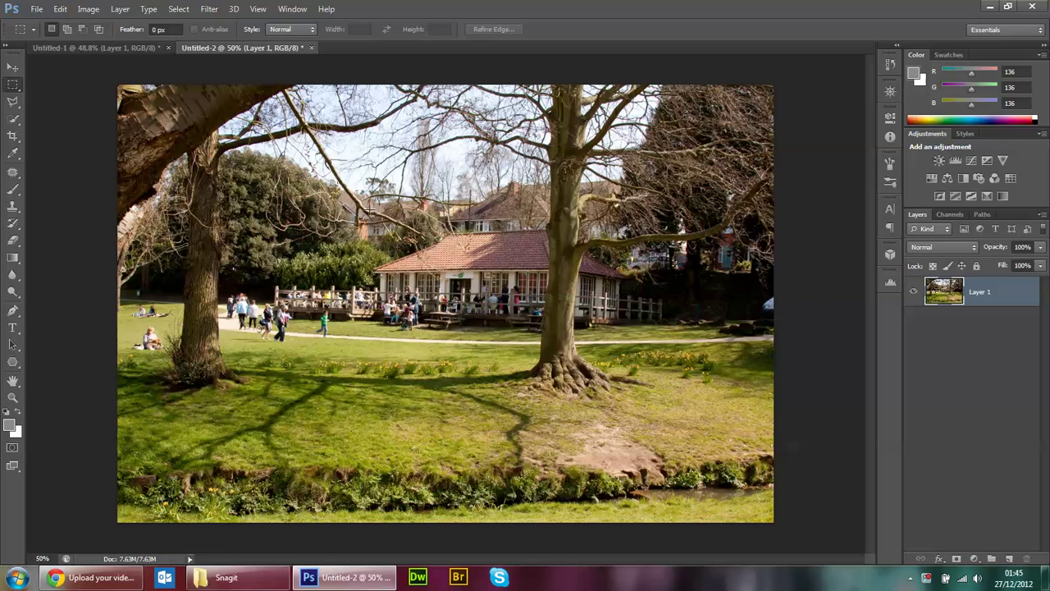
- Copy the entire beach photo from Untitled-1 and paste it onto a new layer in Untitled-2
click(88, 46)
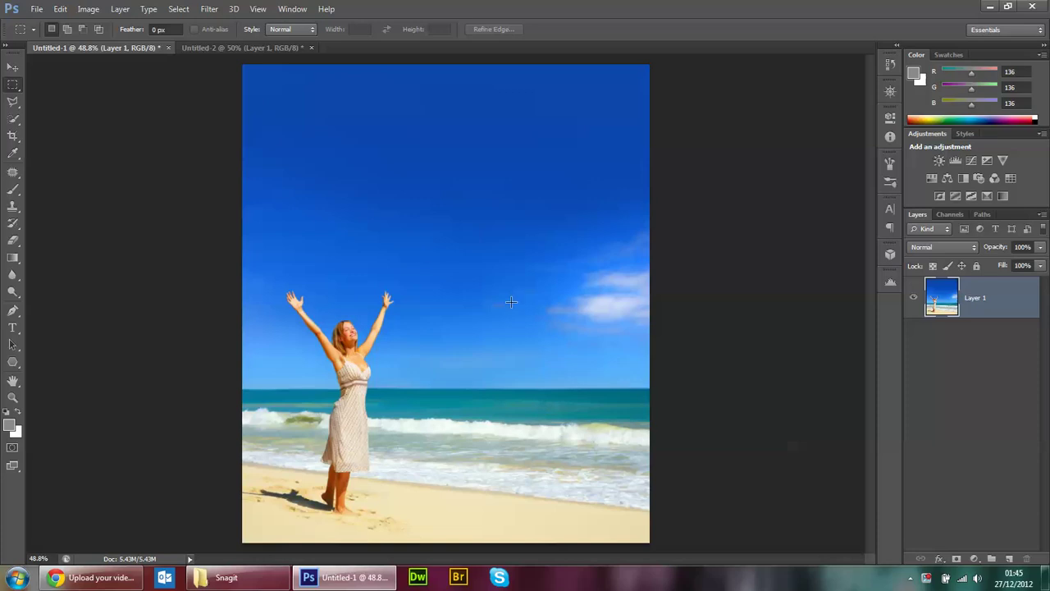
key(ctrl+a)
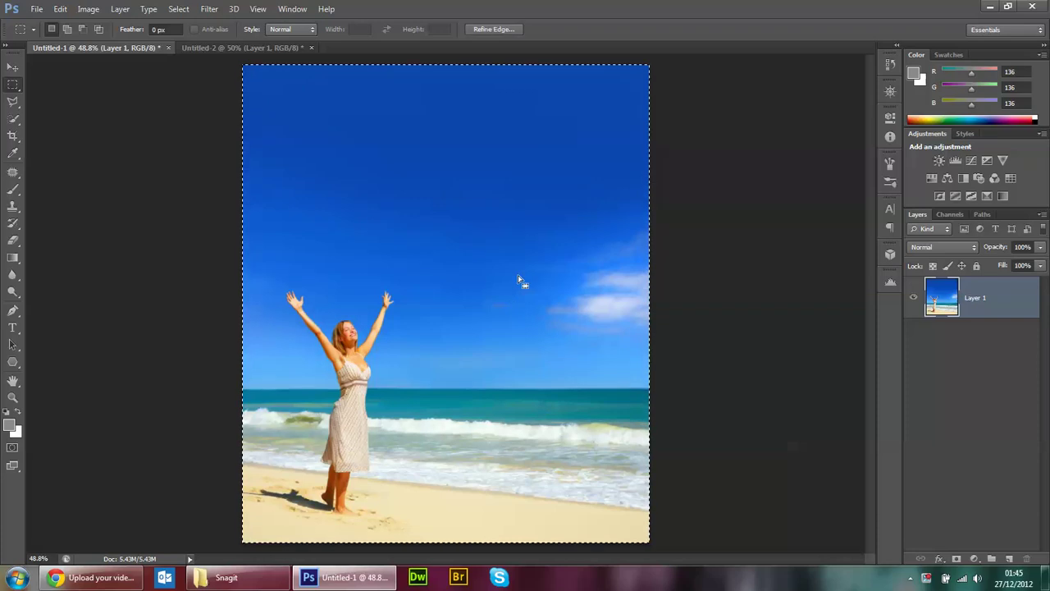
click(212, 48)
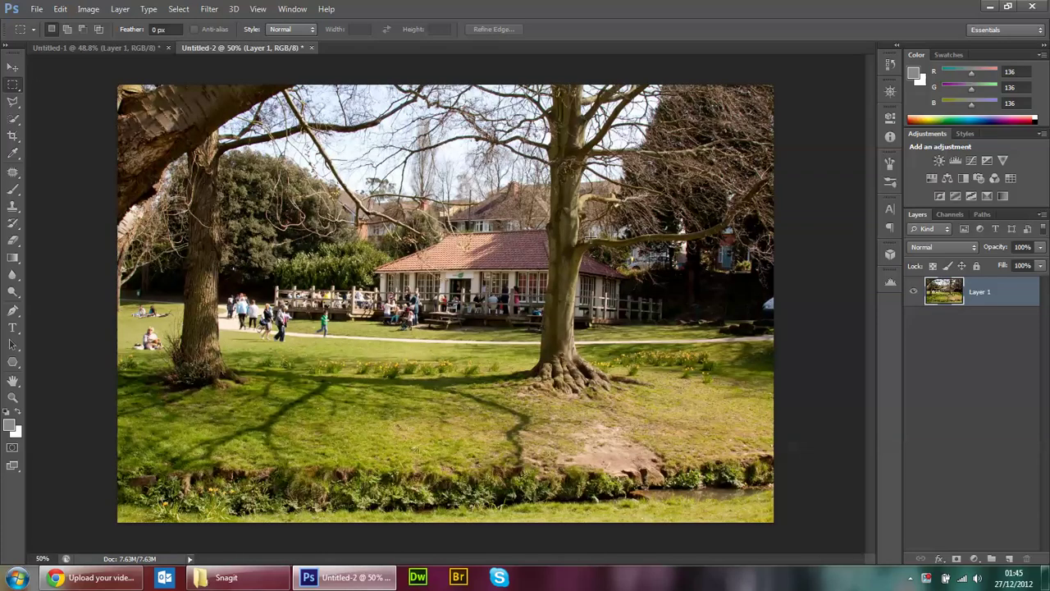
click(1007, 558)
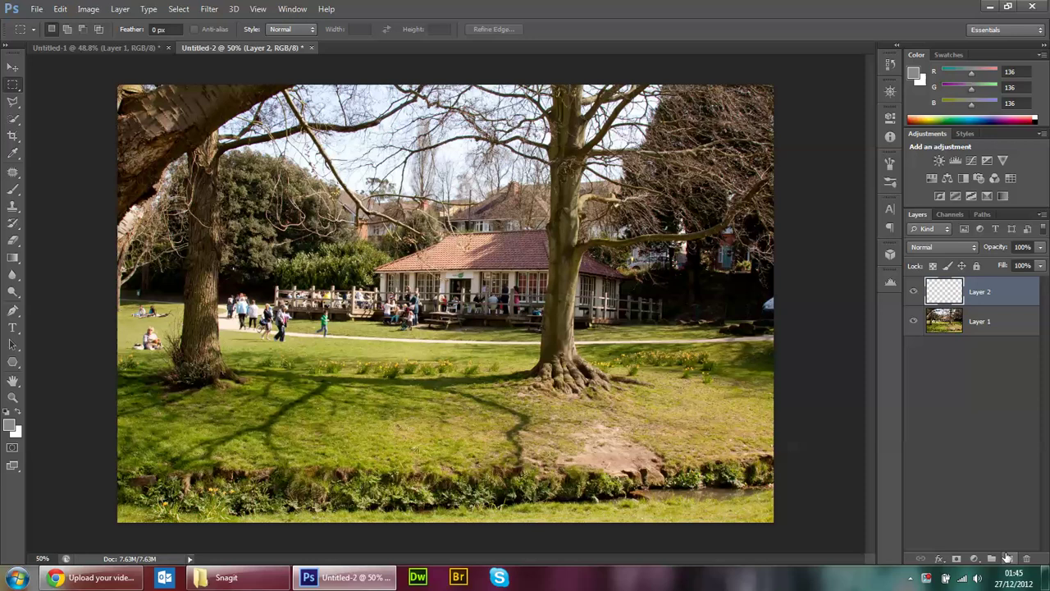
key(ctrl+v)
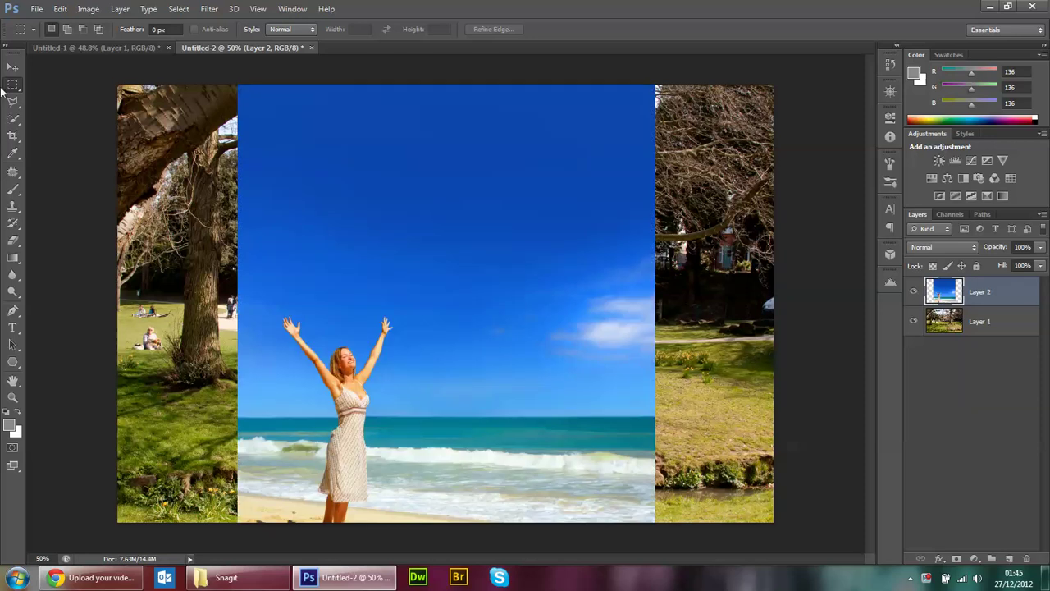
- Move the pasted beach photo up until the woman's feet fit inside the canvas, and hide the park layer
click(14, 69)
drag(389, 438, 372, 326)
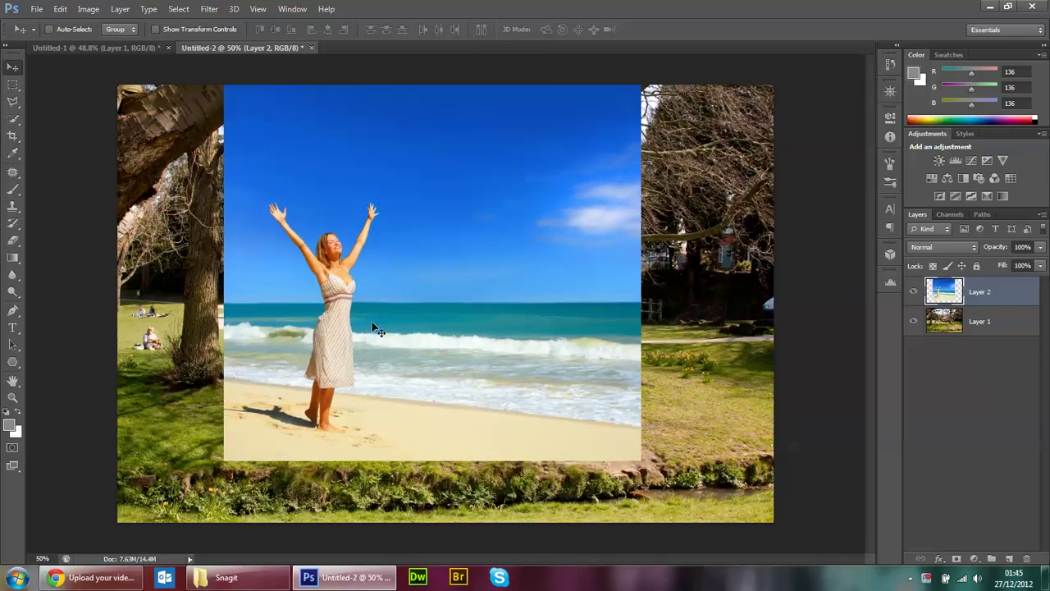
click(914, 321)
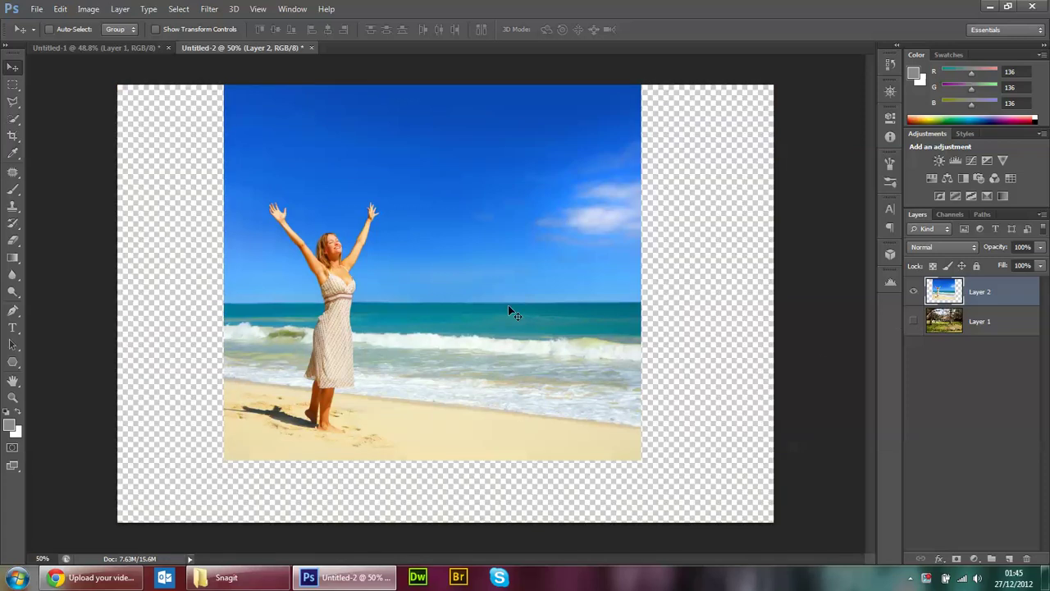
- Select the woman's raised arms, hands, head and upper dress with the Quick Selection tool at brush size 20
key(f)
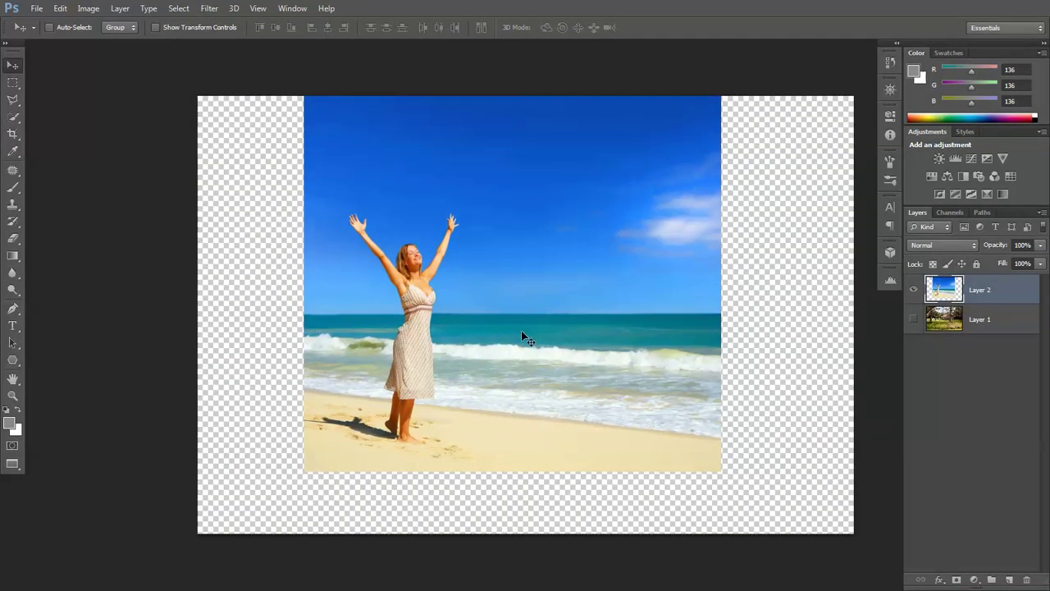
scroll(528, 354, up, 1)
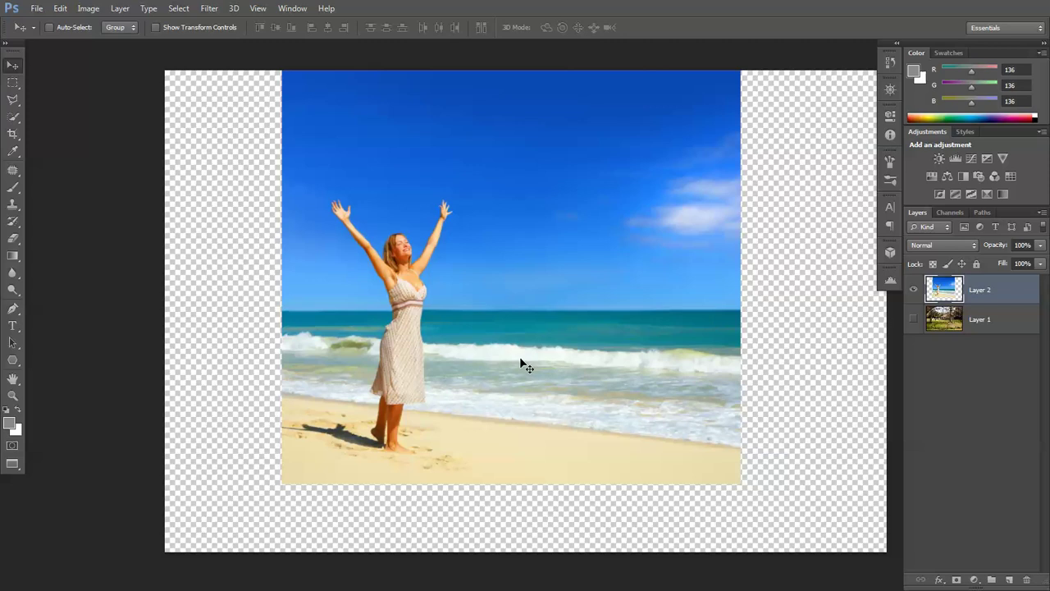
scroll(399, 257, up, 4)
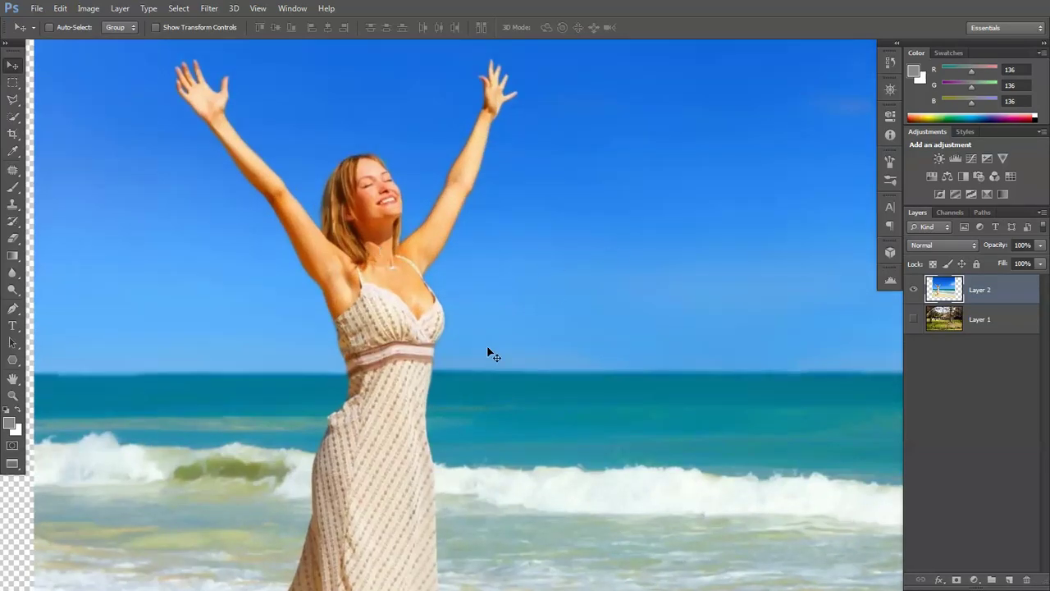
drag(416, 439, 380, 179)
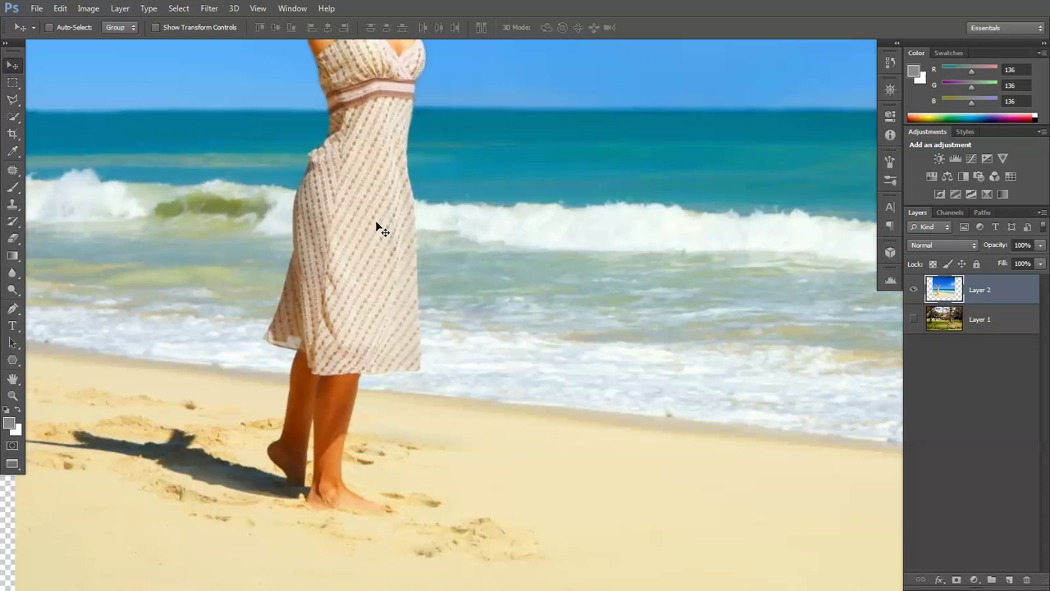
click(13, 118)
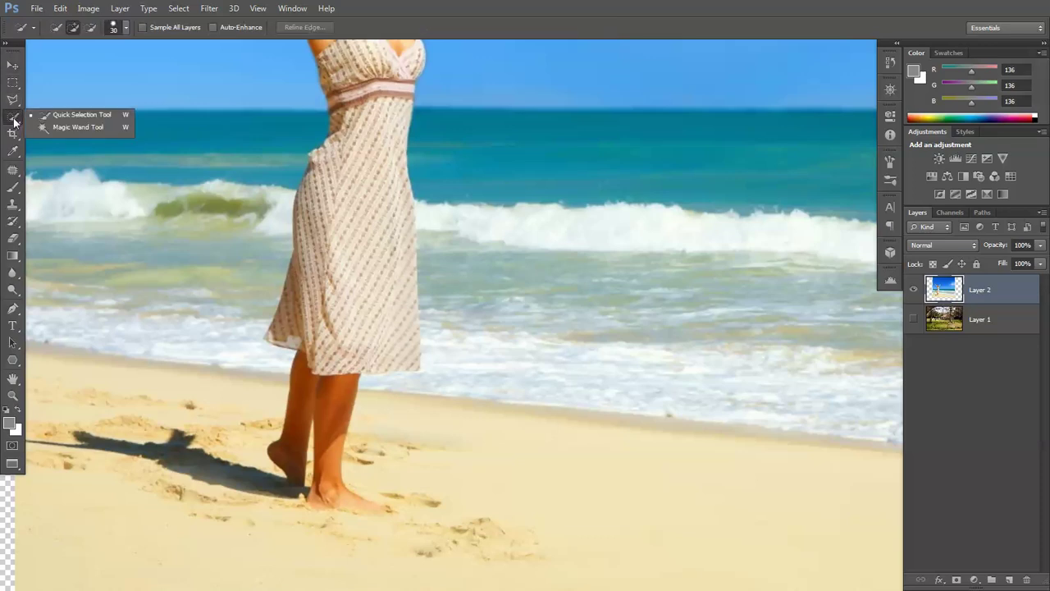
click(72, 115)
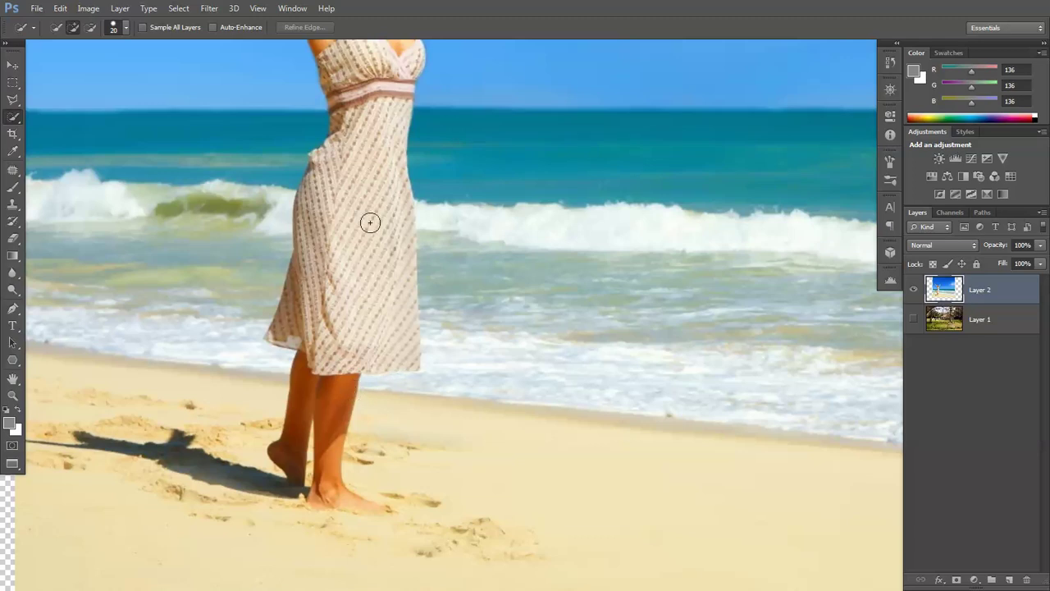
drag(348, 156, 353, 392)
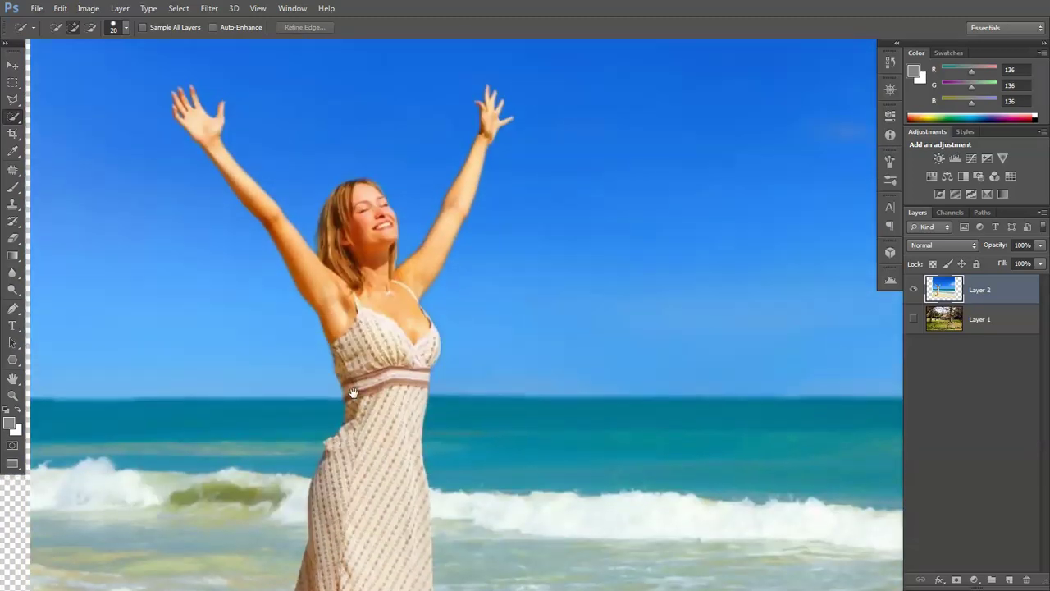
drag(198, 124, 205, 131)
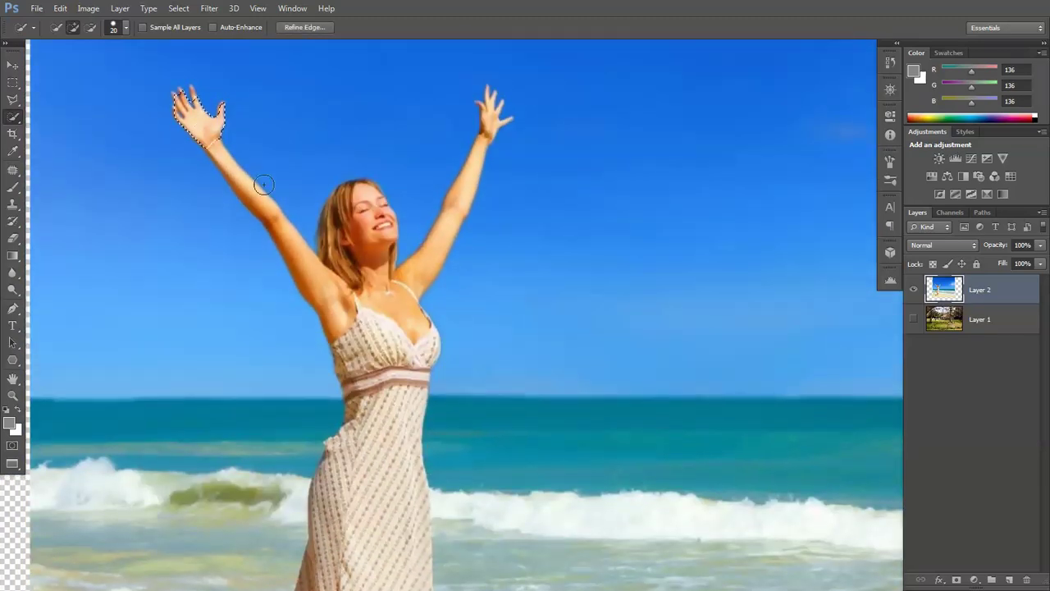
click(355, 225)
drag(355, 225, 380, 348)
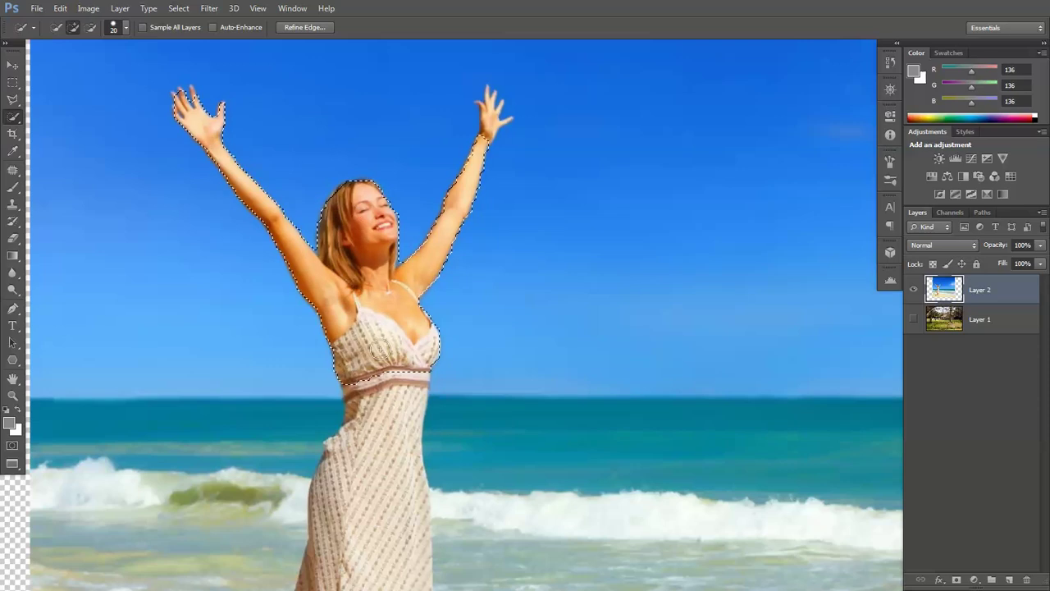
drag(473, 140, 492, 105)
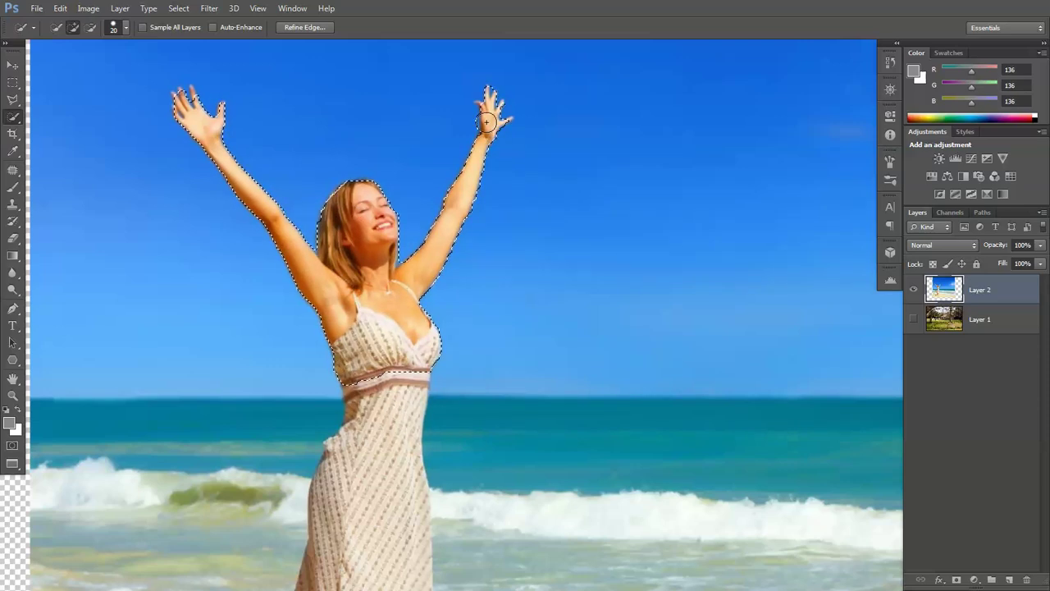
- Turn on Auto-Enhance for the Quick Selection tool and reduce its brush size to 1
click(214, 27)
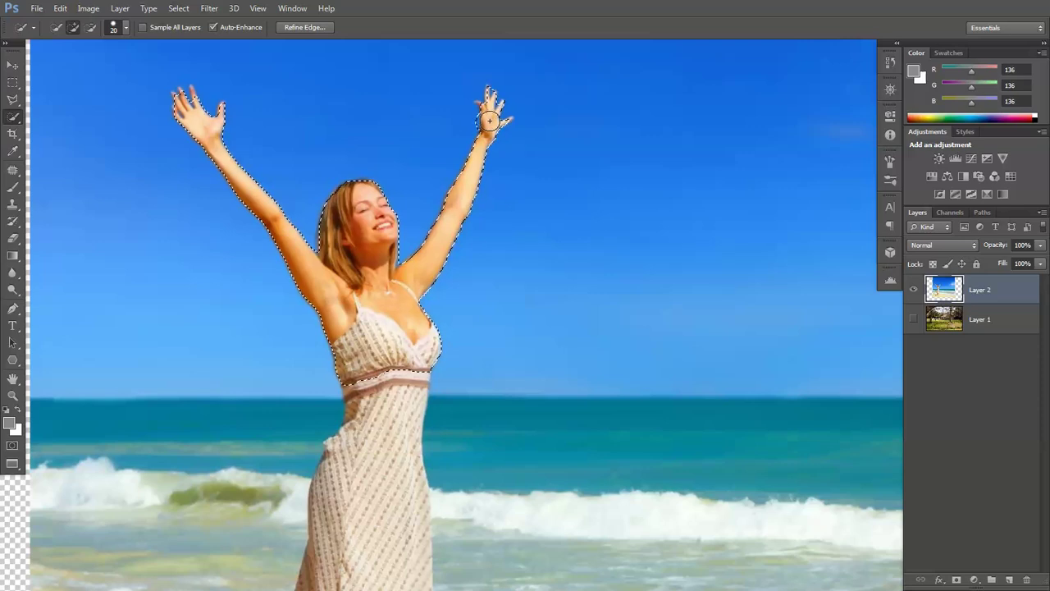
scroll(476, 120, up, 1)
scroll(474, 117, up, 3)
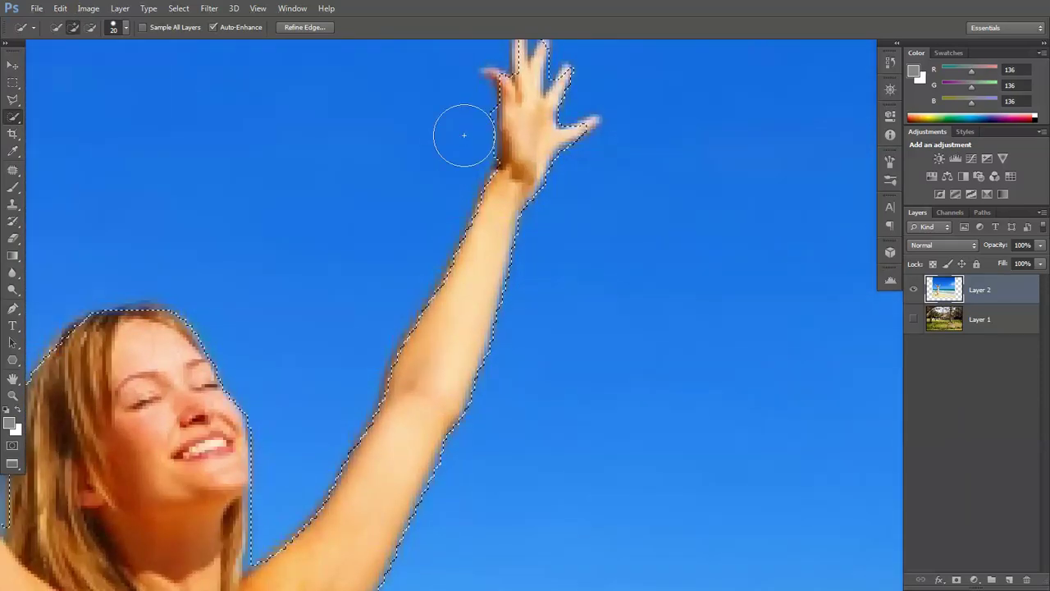
key(bracketleft)
key(bracketleft)
key(bracketleft)
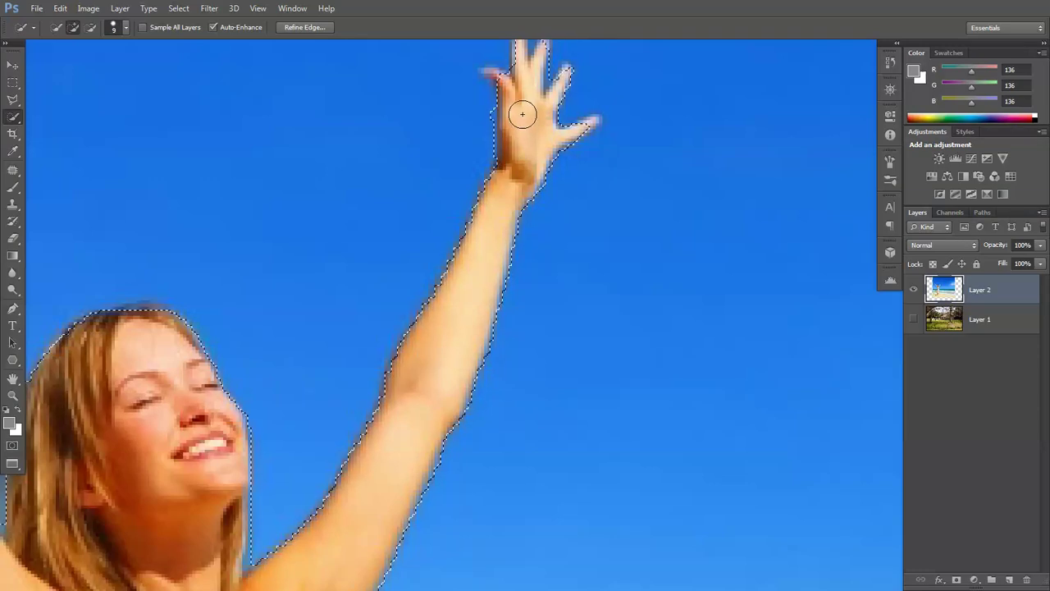
scroll(503, 79, up, 6)
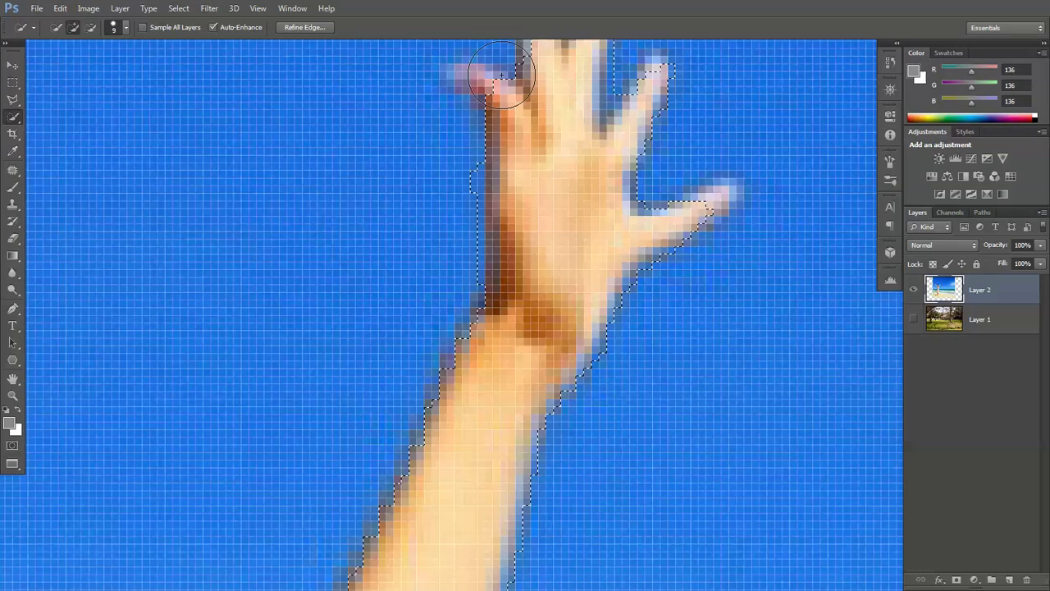
key(bracketleft)
key(bracketleft)
key(bracketleft)
key(bracketleft)
key(bracketleft)
key(bracketleft)
key(bracketleft)
key(bracketleft)
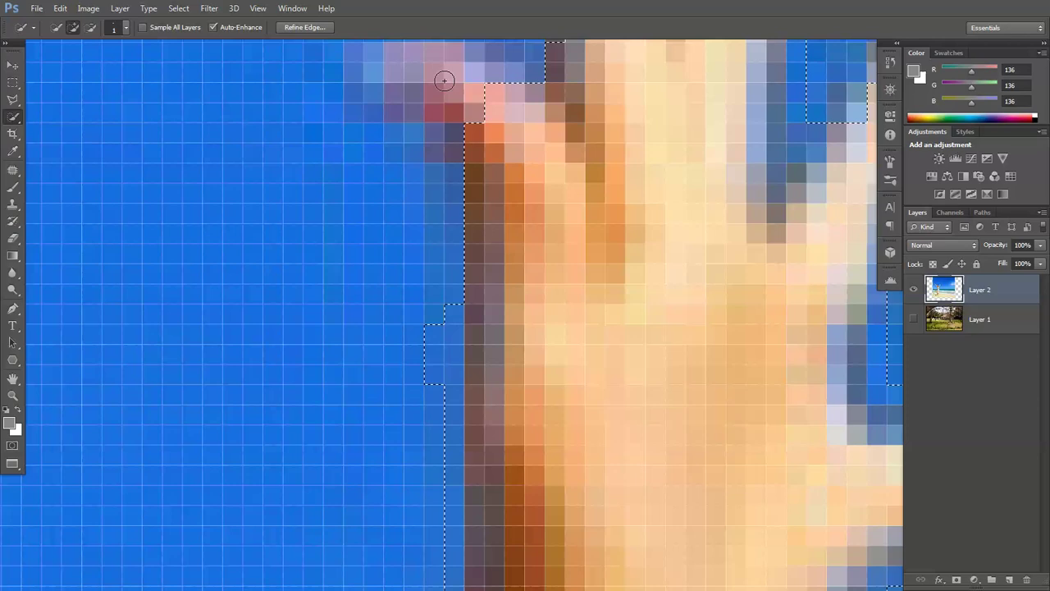
- Add the missing tip of the inner thumb on the woman's hand nearer the cloud to the selection
scroll(499, 118, down, 5)
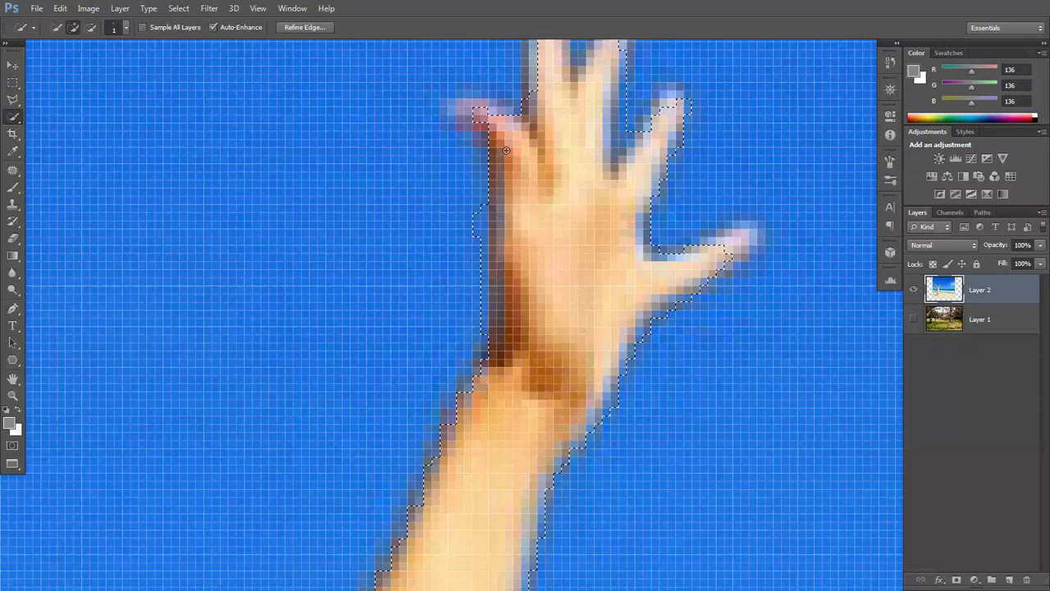
scroll(503, 121, up, 4)
scroll(506, 122, up, 2)
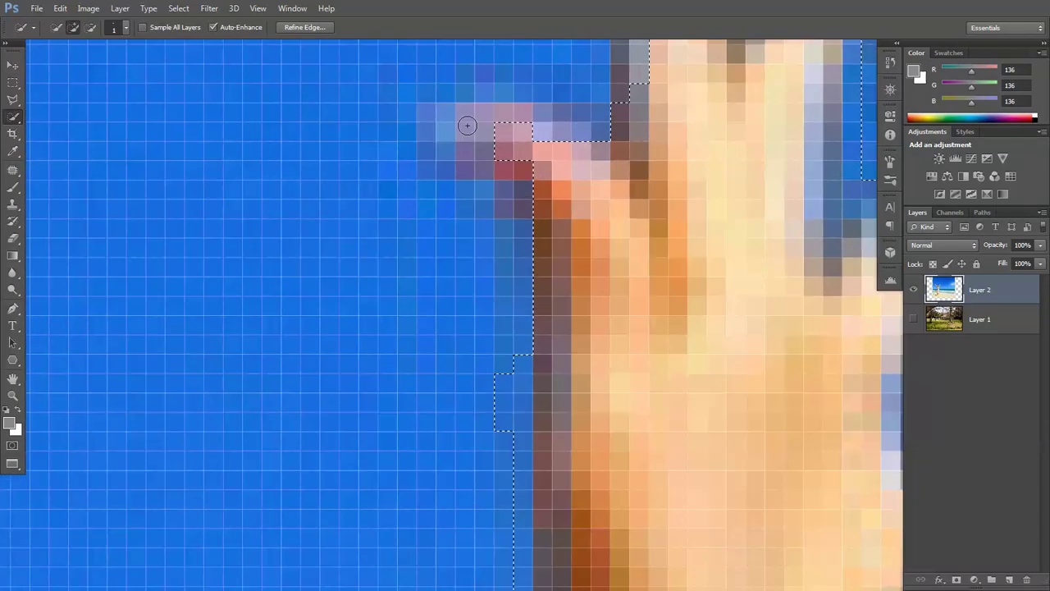
drag(531, 137, 547, 151)
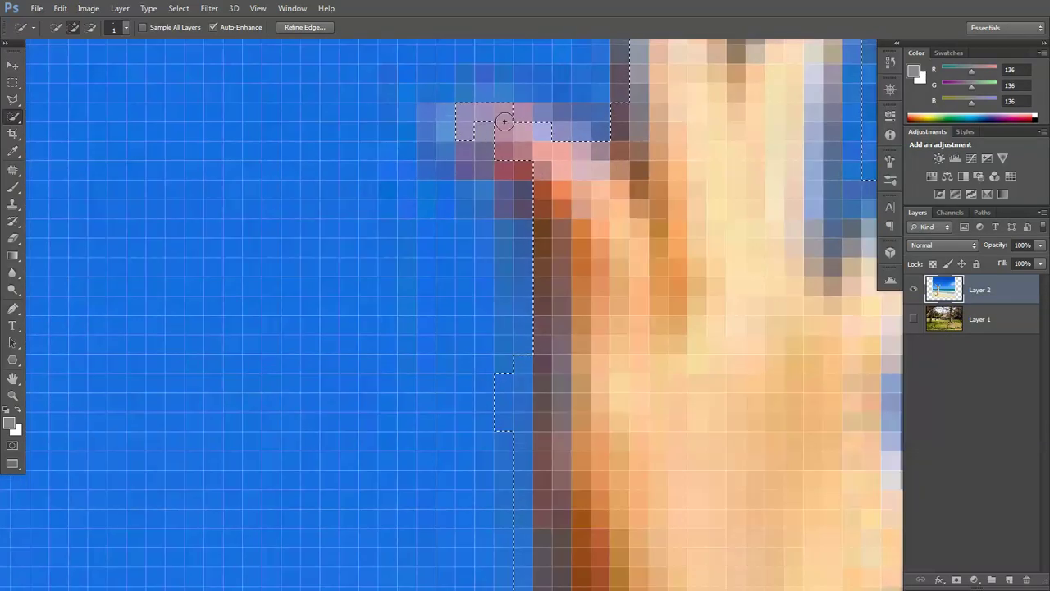
drag(504, 122, 461, 121)
- Add the missing fingertips of the woman's other raised hand to the selection
scroll(542, 164, down, 8)
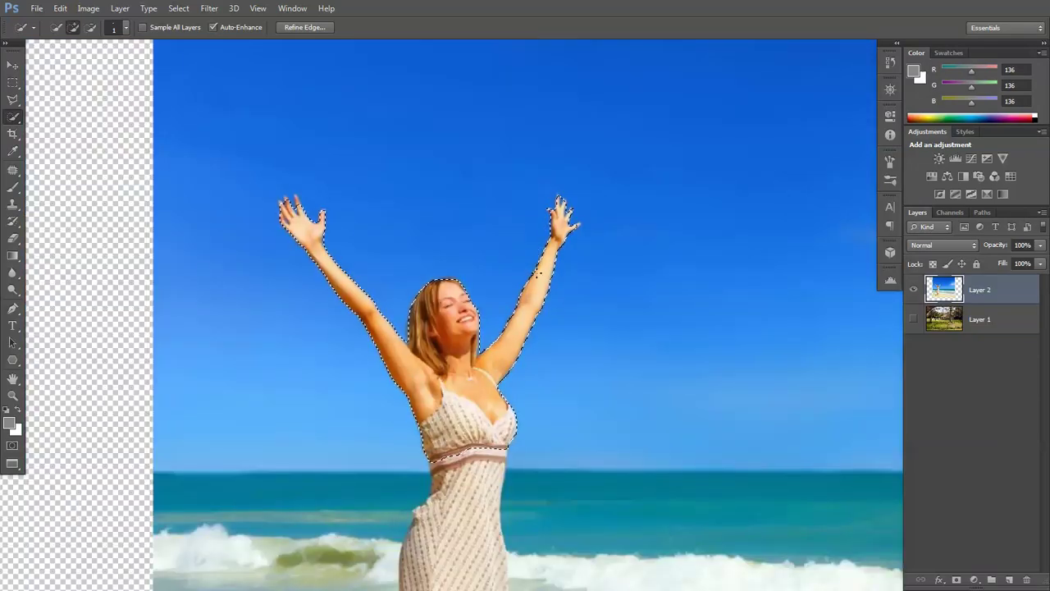
scroll(262, 189, up, 3)
scroll(312, 213, up, 5)
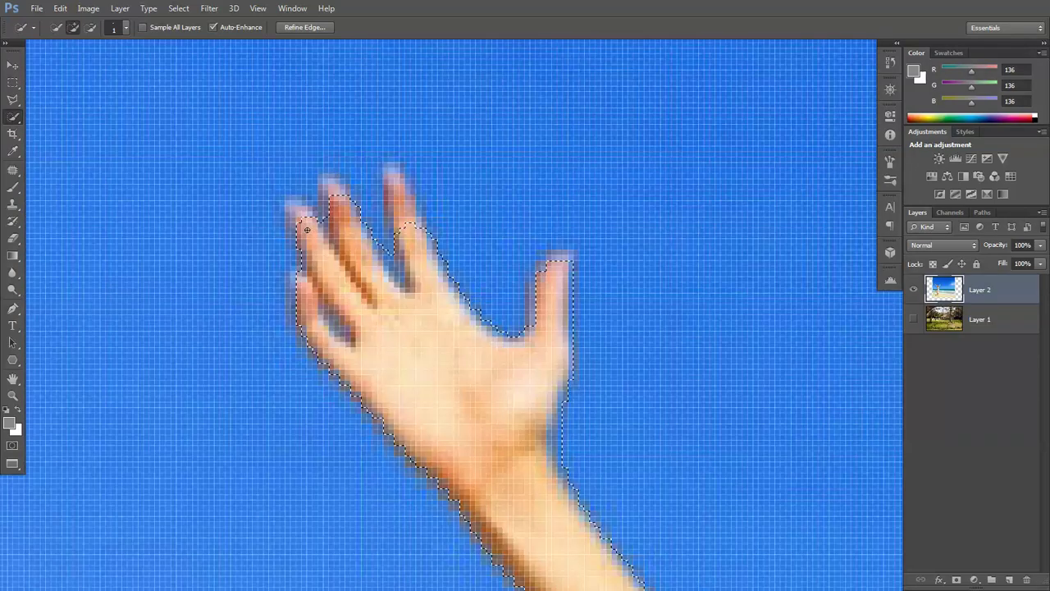
mouse_move(344, 152)
mouse_down()
mouse_move(368, 185)
mouse_move(467, 135)
mouse_move(506, 277)
mouse_up()
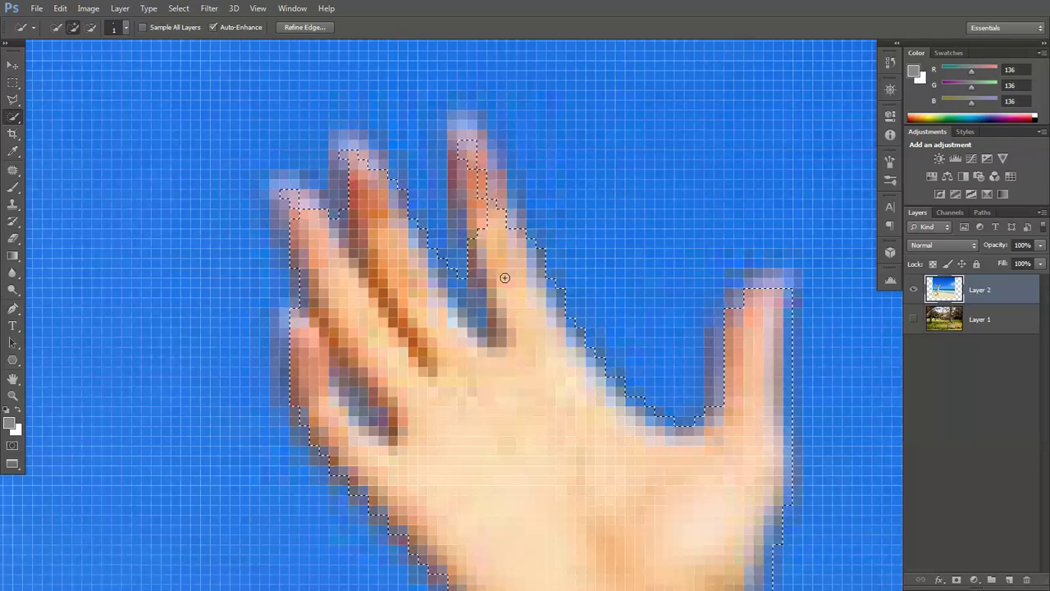
- Enlarge the Quick Selection brush and extend the selection down over the rest of the dress, both legs and the front ankle
scroll(502, 263, down, 8)
scroll(780, 548, up, 3)
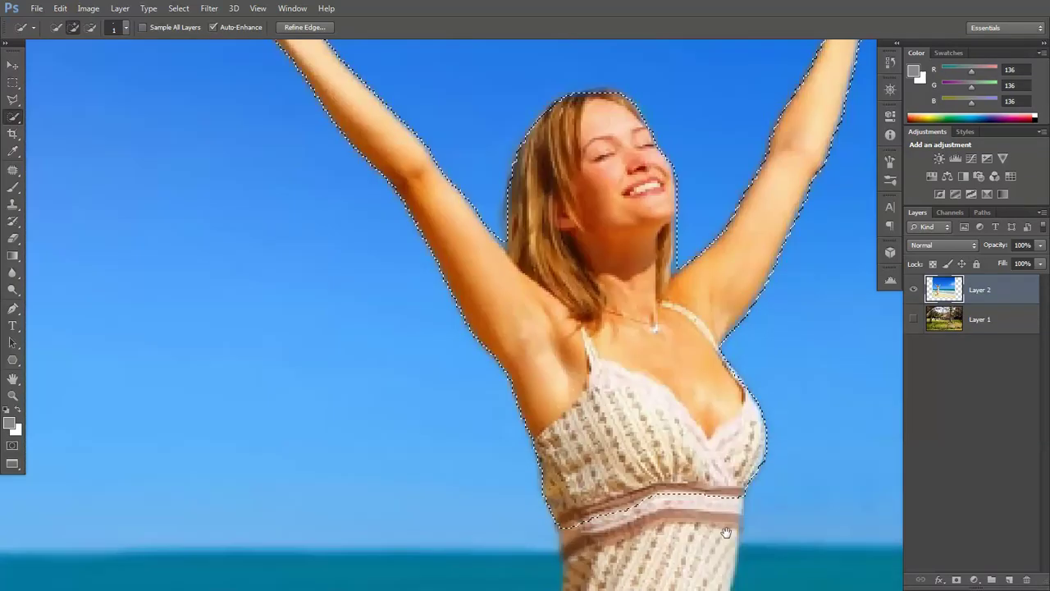
drag(727, 534, 675, 196)
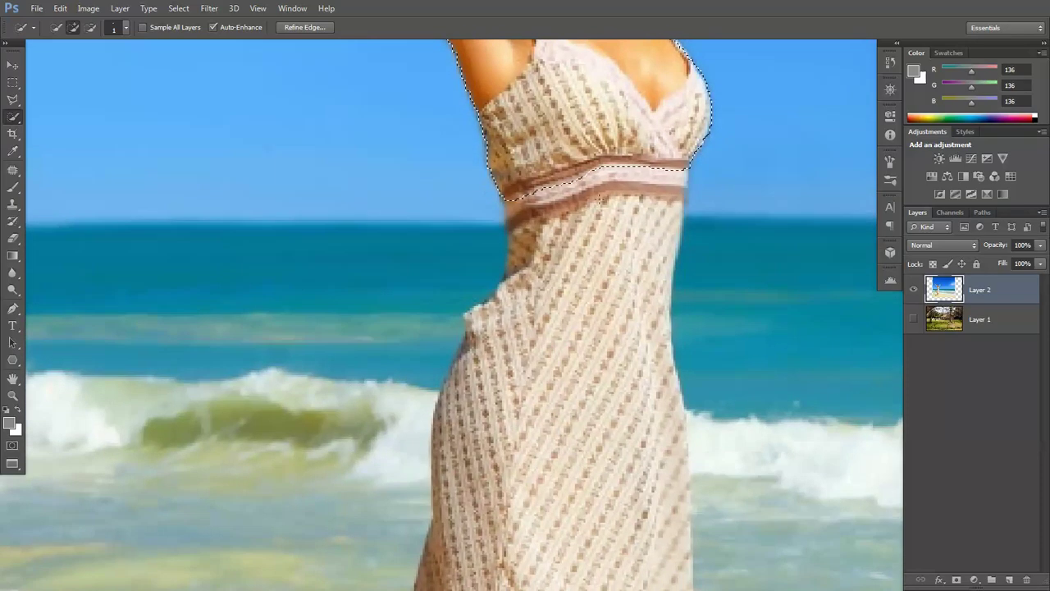
mouse_move(584, 172)
mouse_down()
mouse_move(586, 351)
mouse_move(562, 464)
mouse_up()
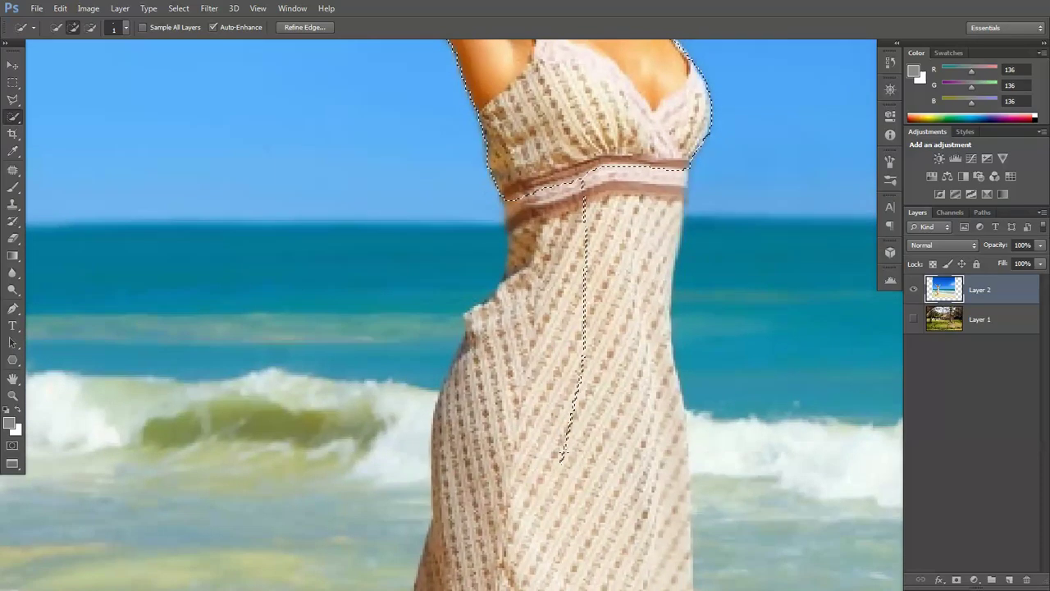
key(bracketright)
key(bracketright)
key(bracketright)
key(bracketright)
key(bracketright)
key(bracketright)
key(bracketright)
key(bracketright)
key(bracketright)
key(bracketright)
key(bracketright)
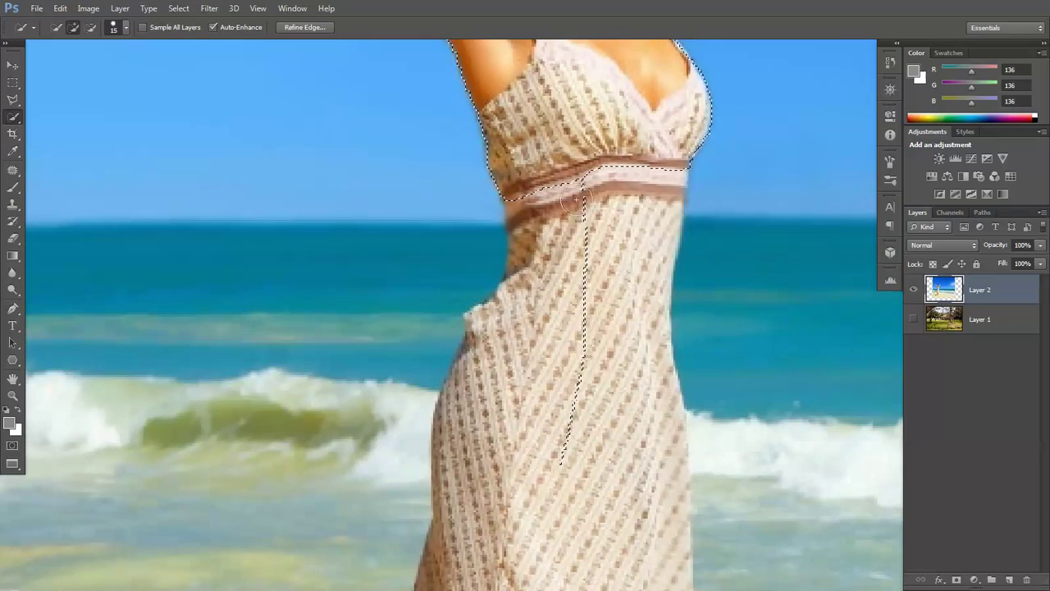
mouse_move(569, 180)
mouse_down()
mouse_move(543, 333)
mouse_move(498, 474)
mouse_up()
mouse_move(618, 225)
mouse_down()
mouse_move(616, 498)
mouse_move(587, 487)
mouse_move(621, 124)
mouse_up()
mouse_move(640, 174)
mouse_down()
mouse_move(653, 273)
mouse_move(572, 336)
mouse_move(517, 435)
mouse_move(506, 392)
mouse_move(508, 237)
mouse_move(543, 256)
mouse_move(539, 426)
mouse_up()
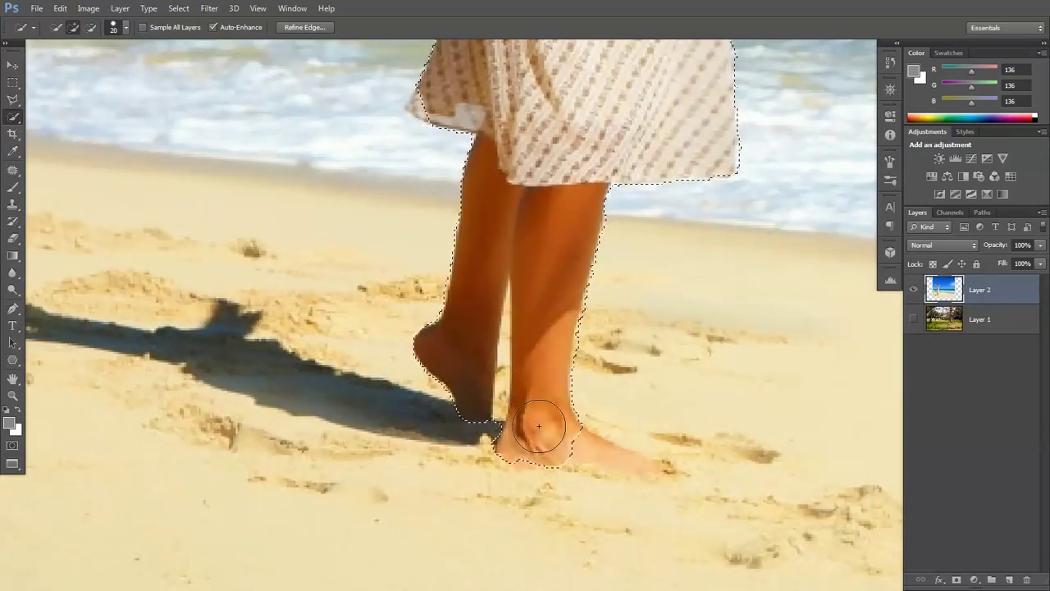
- Subtract the strip of sand between the woman's lower legs from the selection with the Quick Selection brush at size 4
key(bracketleft)
key(bracketleft)
key(bracketleft)
key(bracketleft)
key(bracketleft)
key(bracketleft)
key(bracketleft)
key(bracketleft)
key(bracketleft)
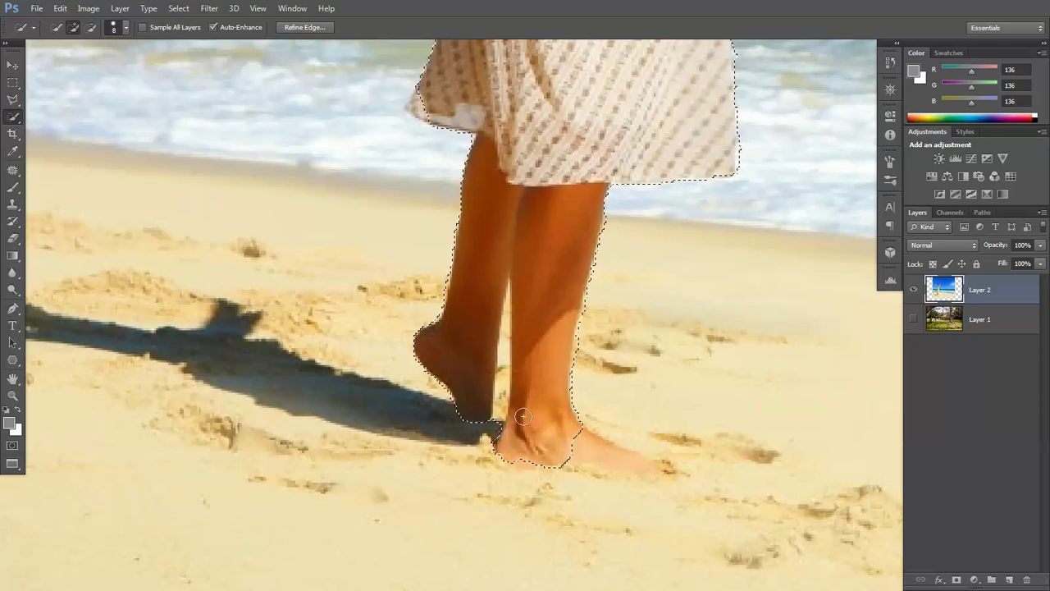
scroll(502, 349, up, 2)
scroll(502, 377, up, 1)
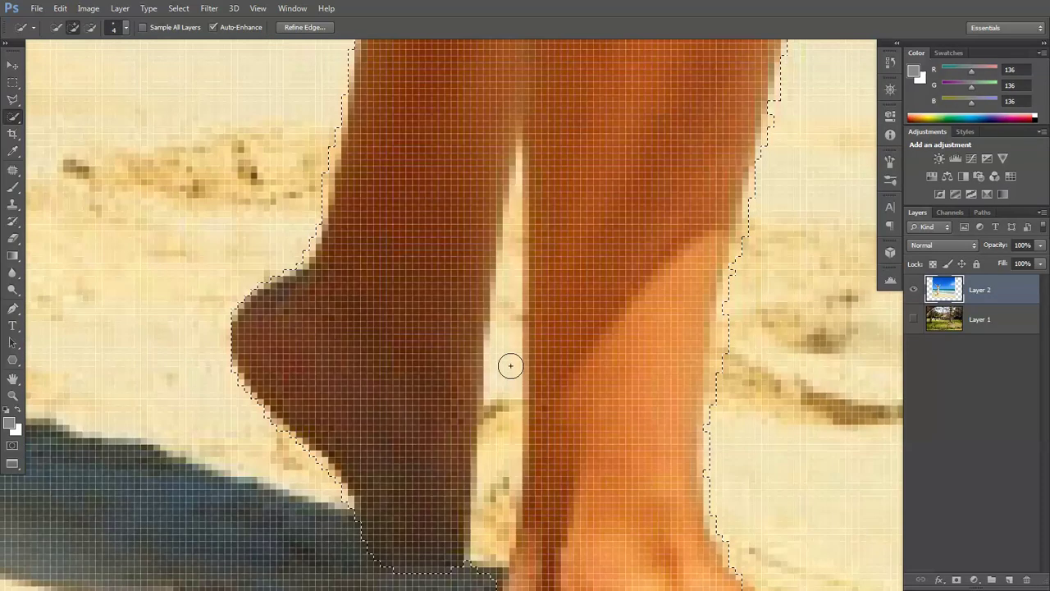
drag(485, 558, 508, 475)
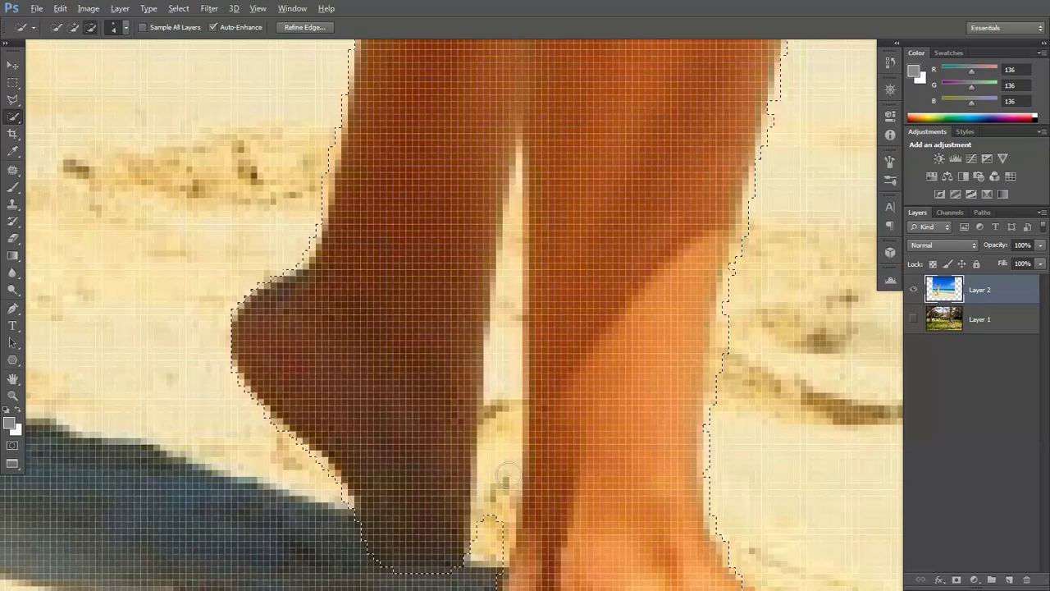
mouse_move(509, 416)
mouse_down()
mouse_move(501, 368)
mouse_move(508, 250)
mouse_up()
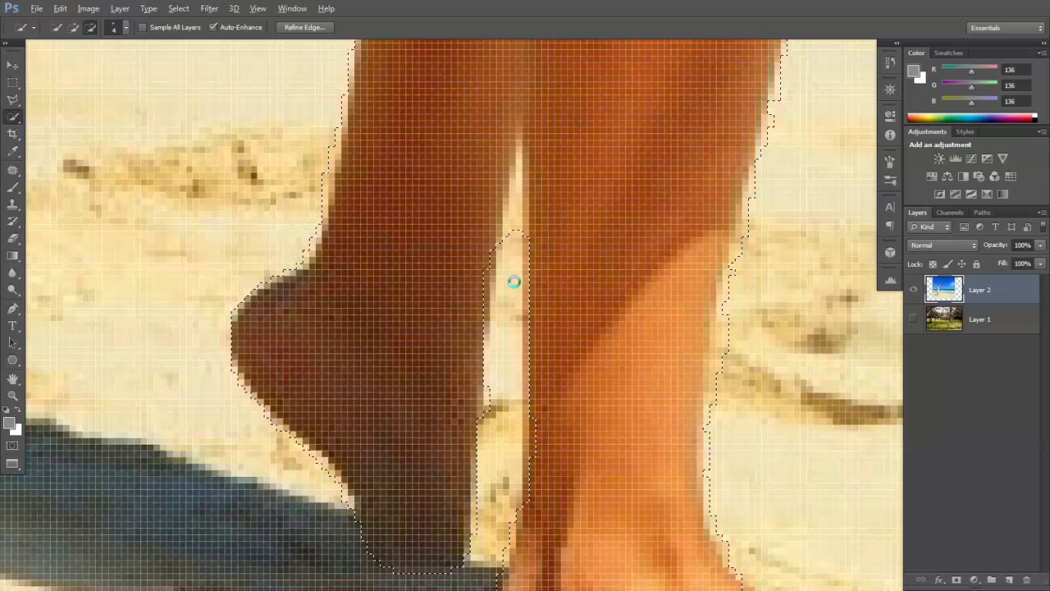
- Add the rest of the woman's front foot, up to the toes, to the selection by outlining it with the Lasso tool
scroll(518, 320, down, 5)
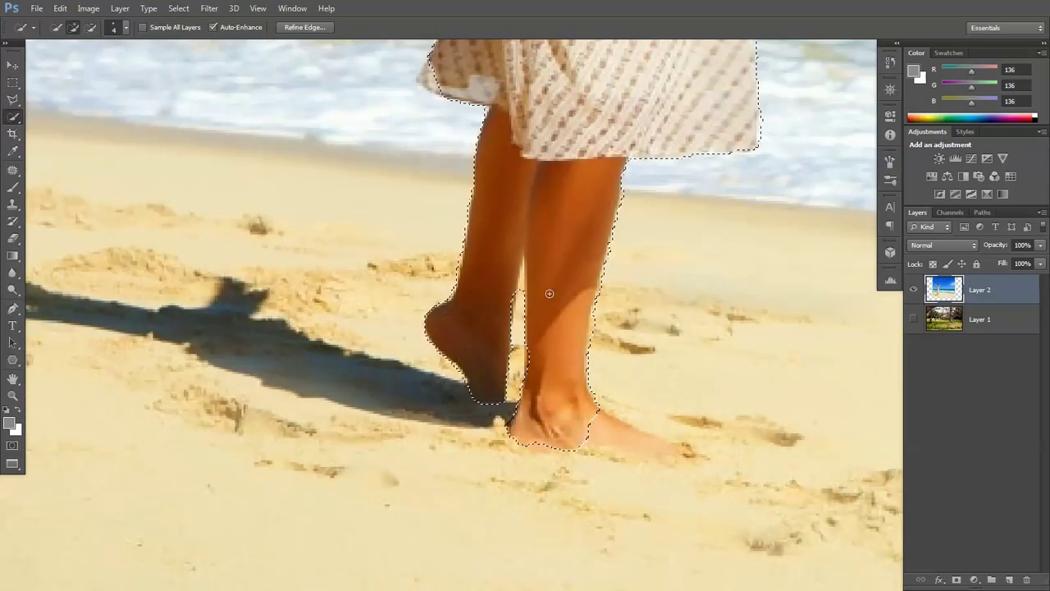
scroll(599, 391, up, 6)
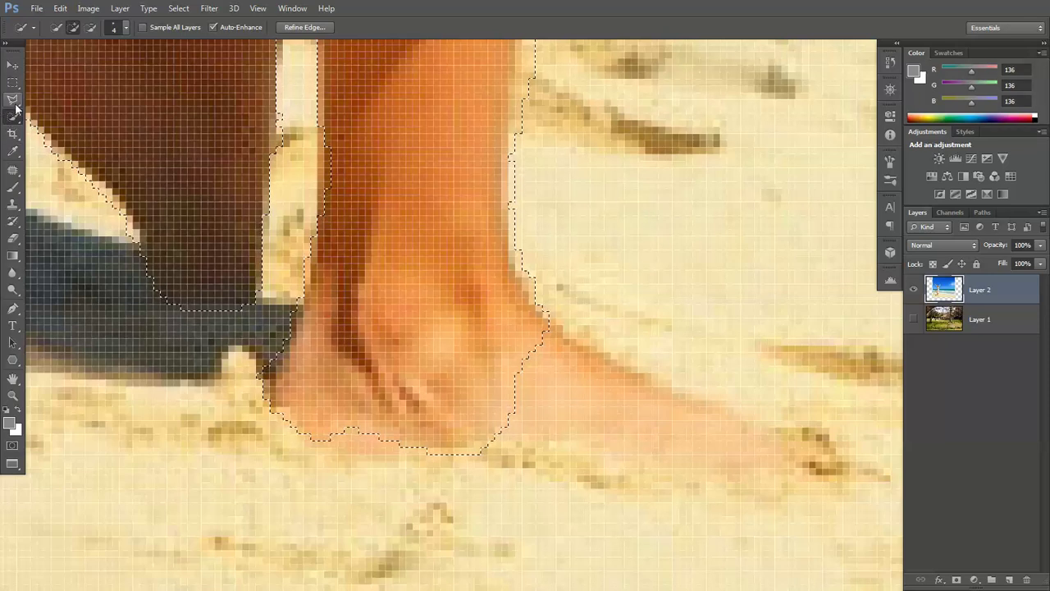
drag(15, 105, 49, 97)
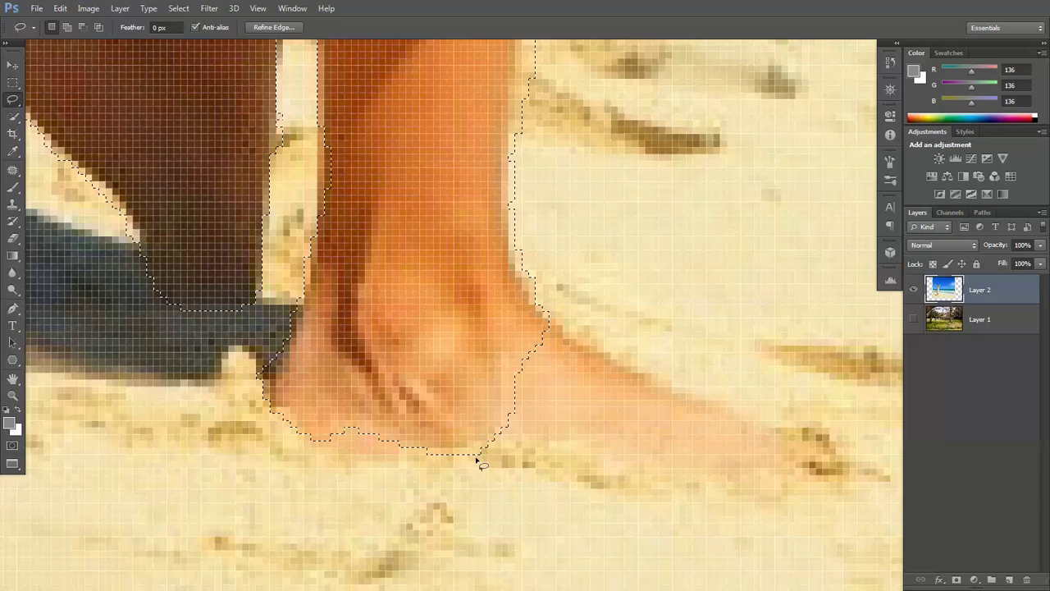
drag(477, 457, 549, 467)
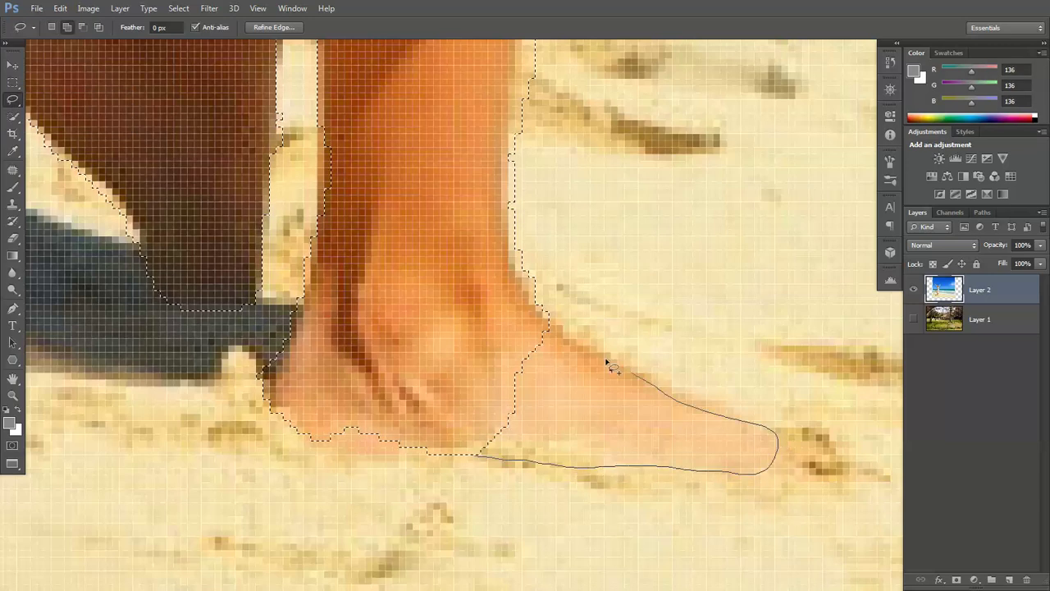
drag(443, 426, 445, 428)
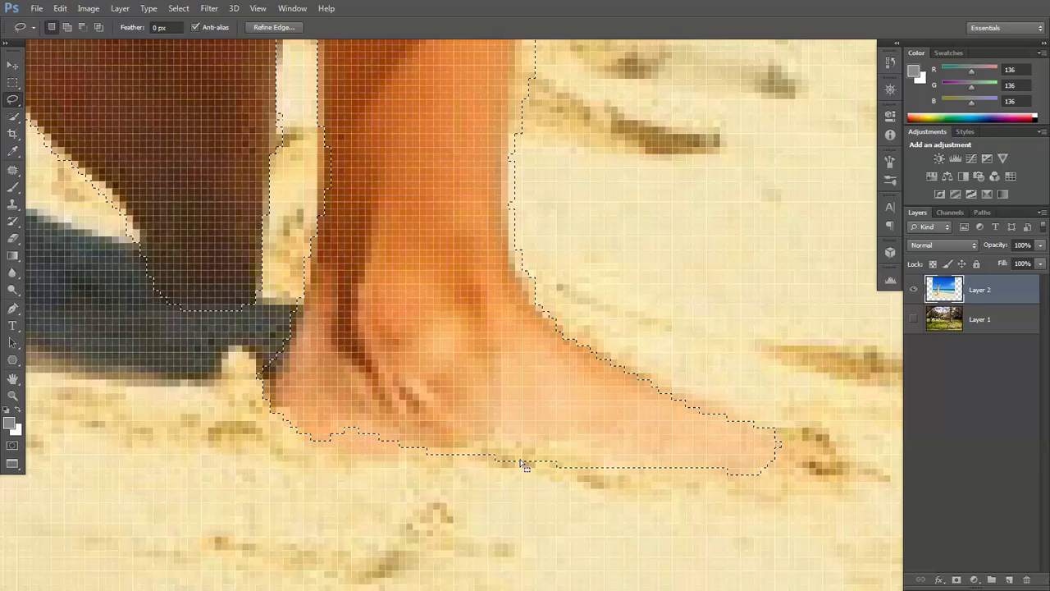
- Subtract more of the narrow upper end of the sand gap between the legs with the Lasso tool
scroll(536, 422, down, 10)
scroll(529, 369, up, 5)
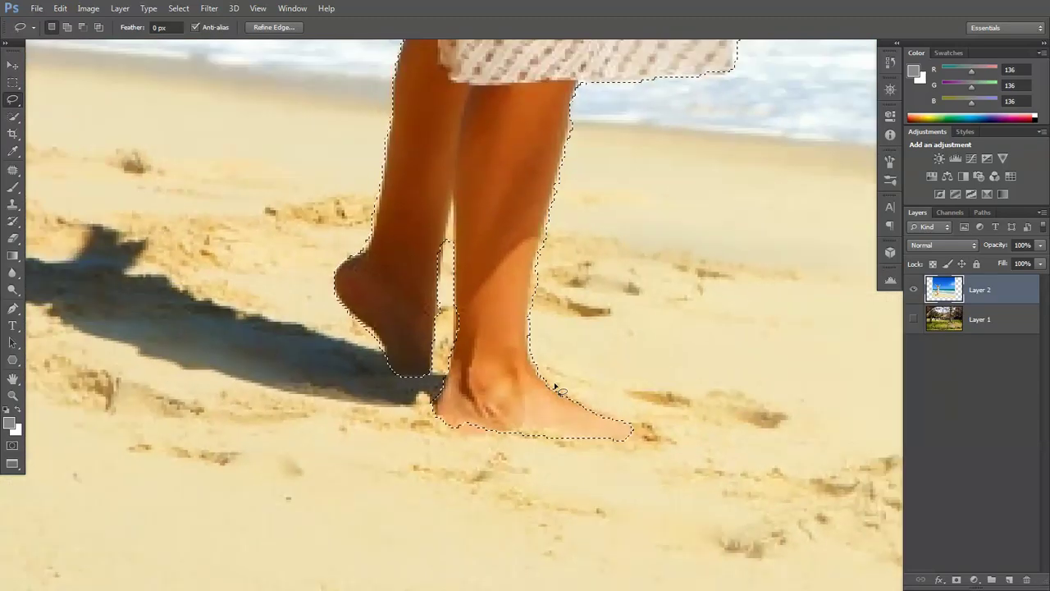
scroll(465, 222, up, 10)
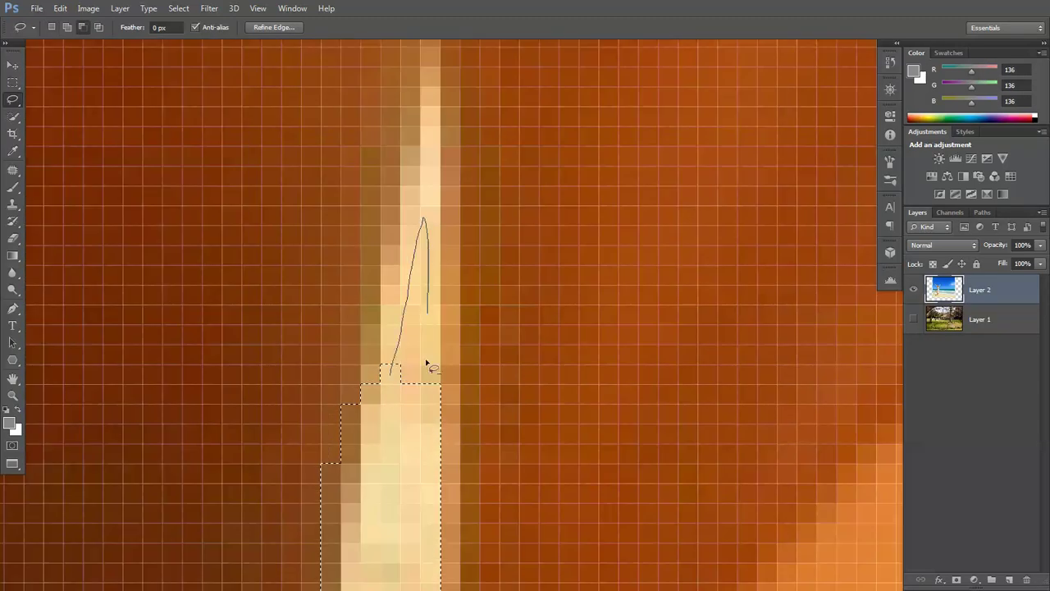
drag(392, 367, 390, 364)
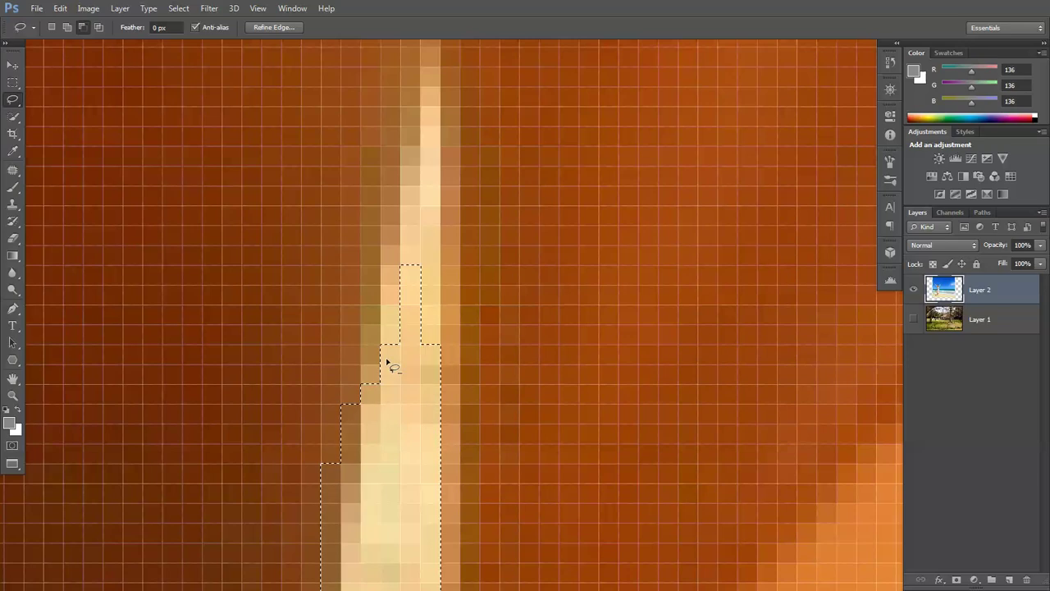
- Add the missing notch in the dress just below the fold at the woman's hip to the selection with the Lasso tool
scroll(461, 344, down, 8)
scroll(462, 331, down, 5)
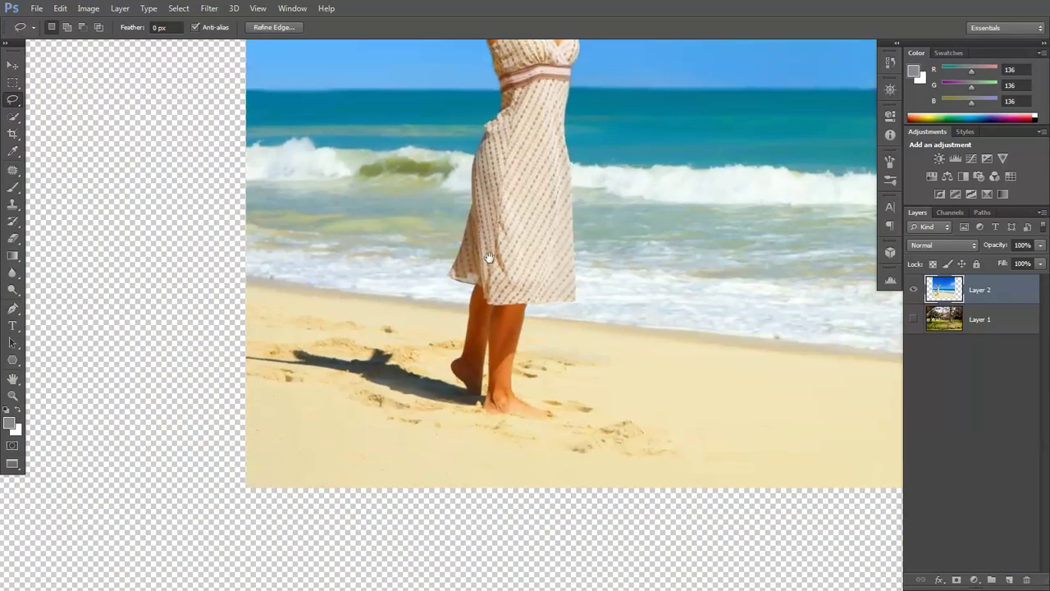
drag(488, 257, 474, 378)
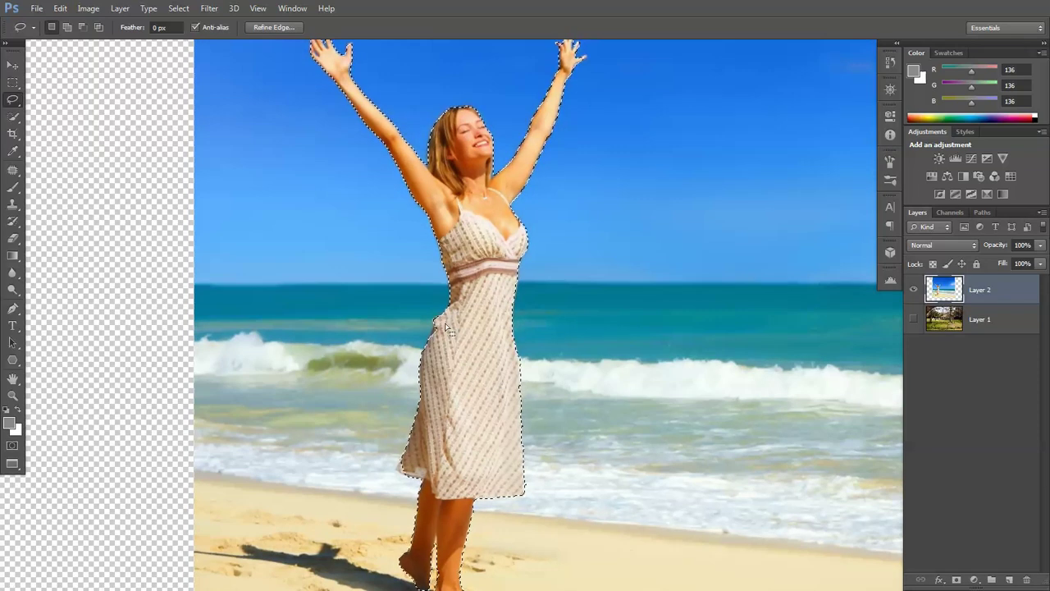
scroll(476, 283, up, 8)
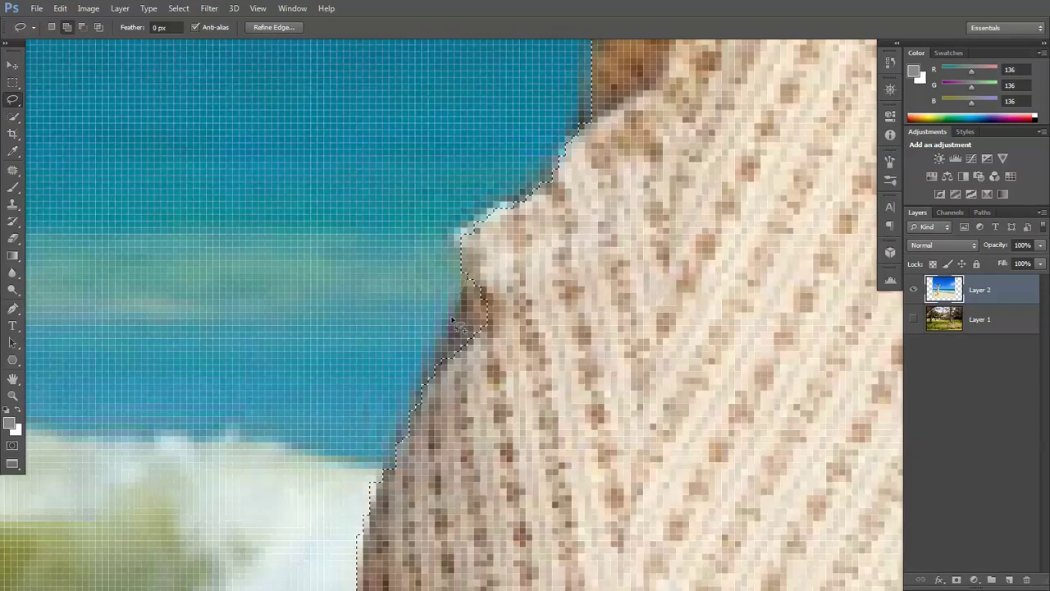
mouse_move(421, 397)
mouse_down()
mouse_move(507, 261)
mouse_move(474, 271)
mouse_up()
scroll(652, 166, down, 8)
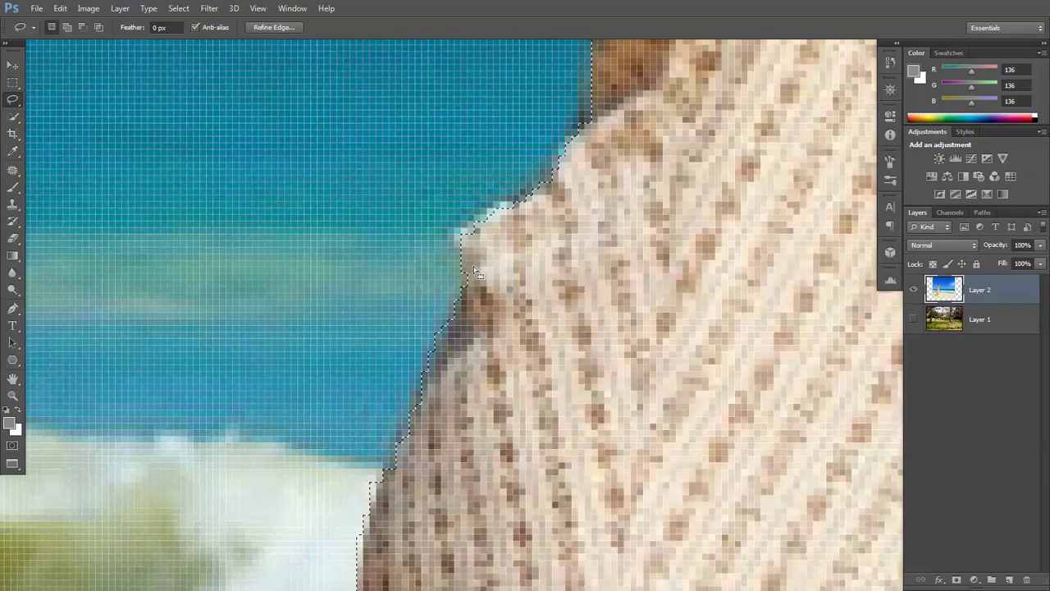
- Open the Refine Edge settings for the selection of the woman
scroll(652, 166, up, 1)
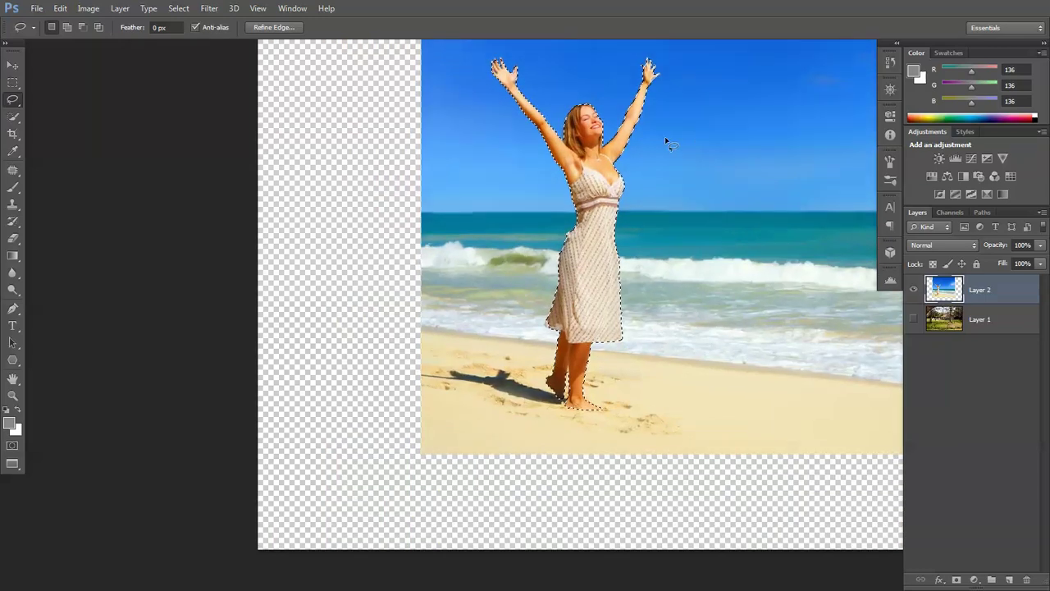
drag(661, 141, 574, 192)
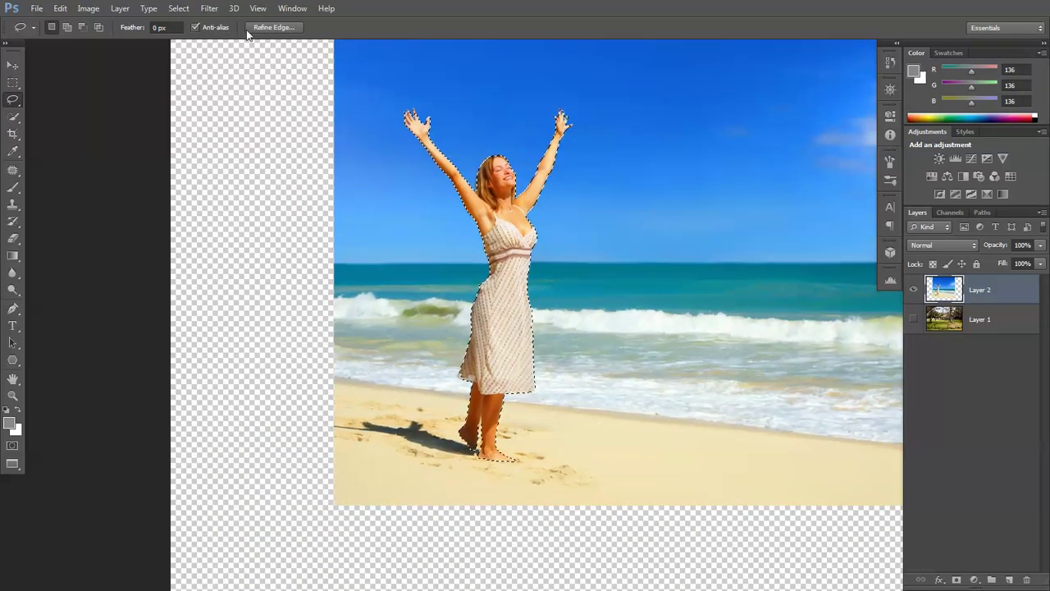
click(178, 8)
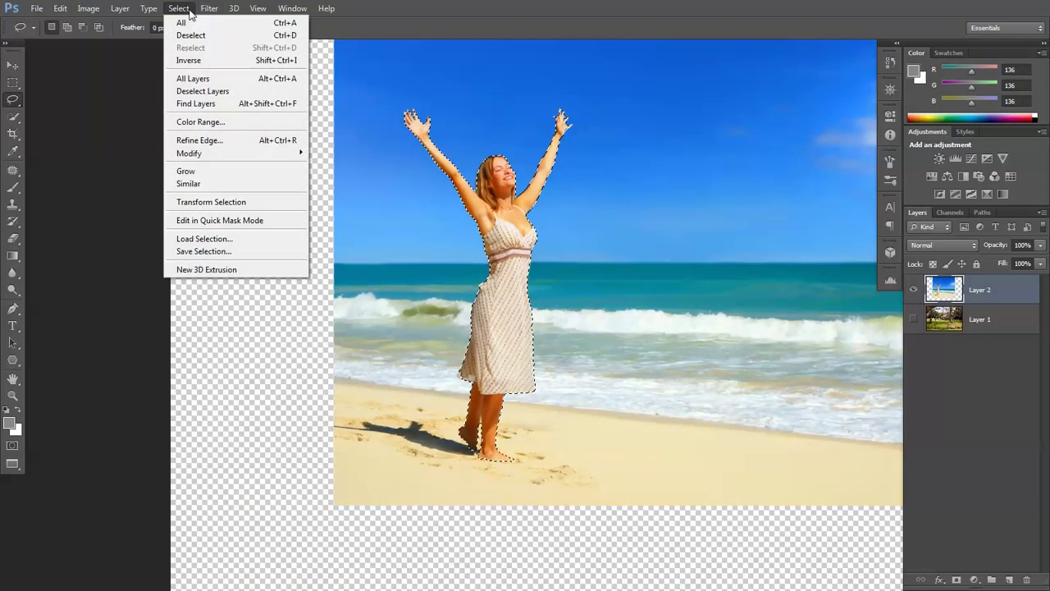
click(218, 141)
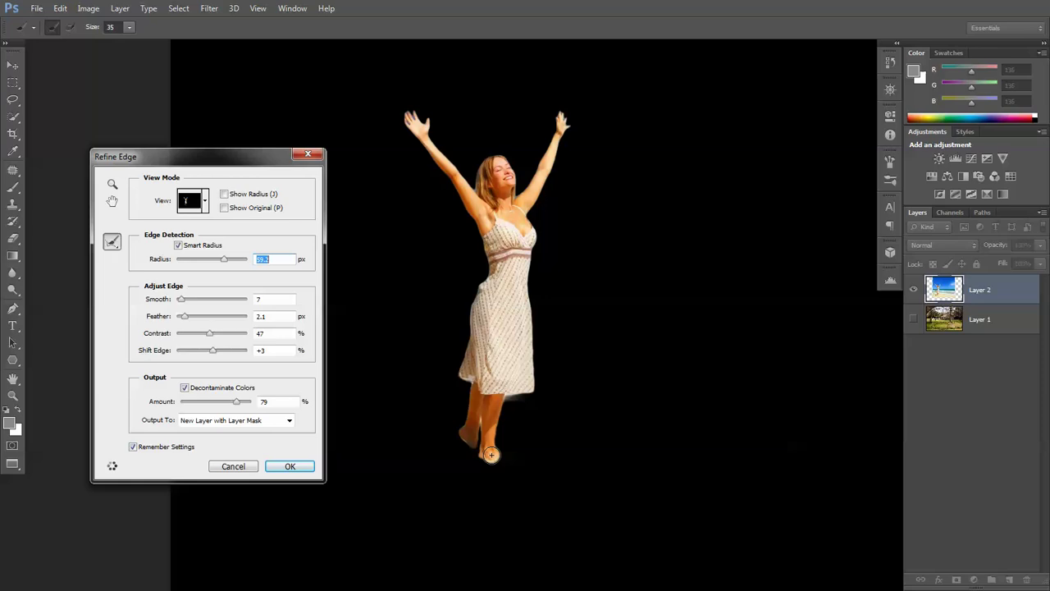
- Set the edge detection radius to 1.4 px and restore the woman's front foot with the Erase Refinements tool
drag(510, 458, 544, 459)
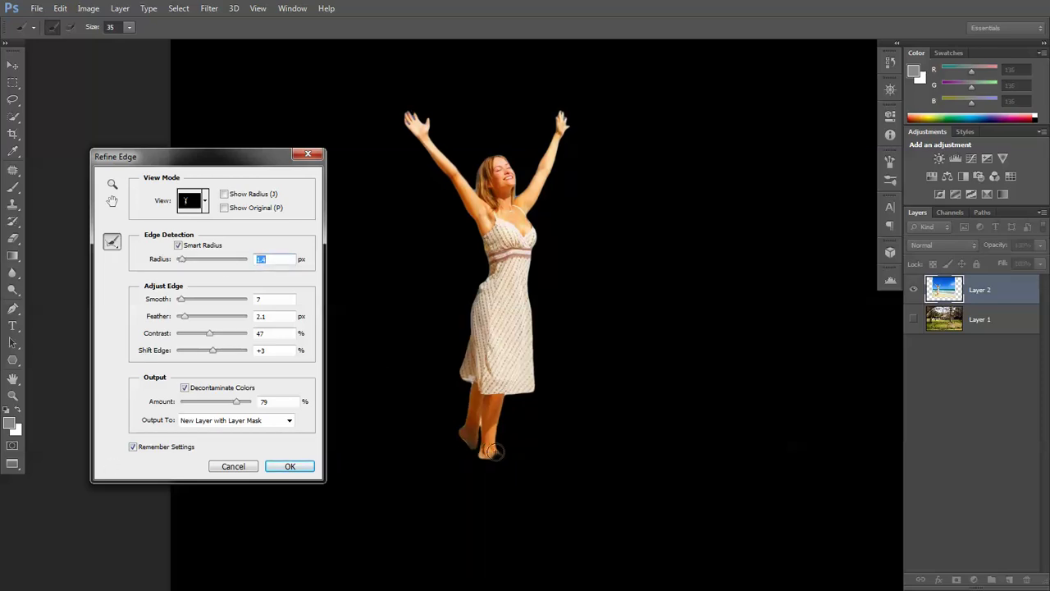
drag(493, 455, 515, 460)
click(112, 242)
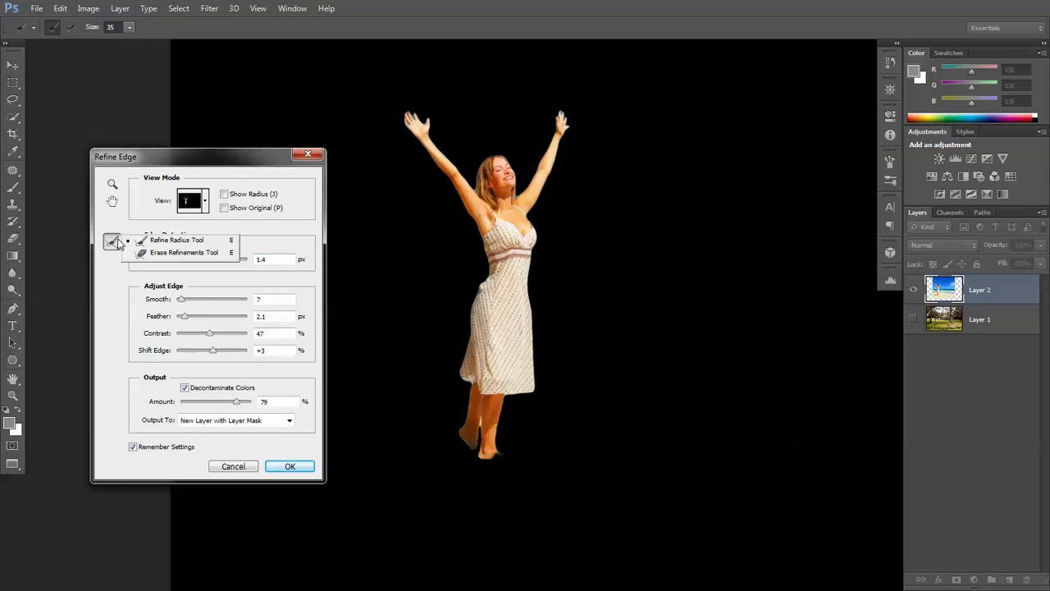
click(160, 251)
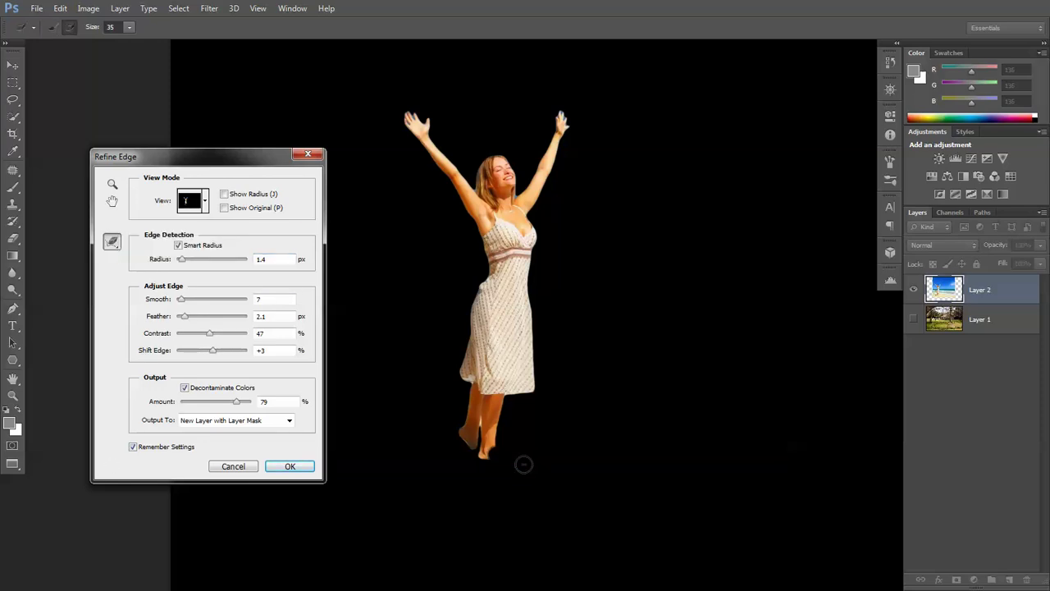
mouse_move(523, 464)
mouse_down()
mouse_move(497, 469)
mouse_move(529, 470)
mouse_move(491, 461)
mouse_move(532, 464)
mouse_up()
- Clean the blue fringes around the fingers of both raised hands with the Refine Radius tool at size 35
click(112, 238)
click(158, 238)
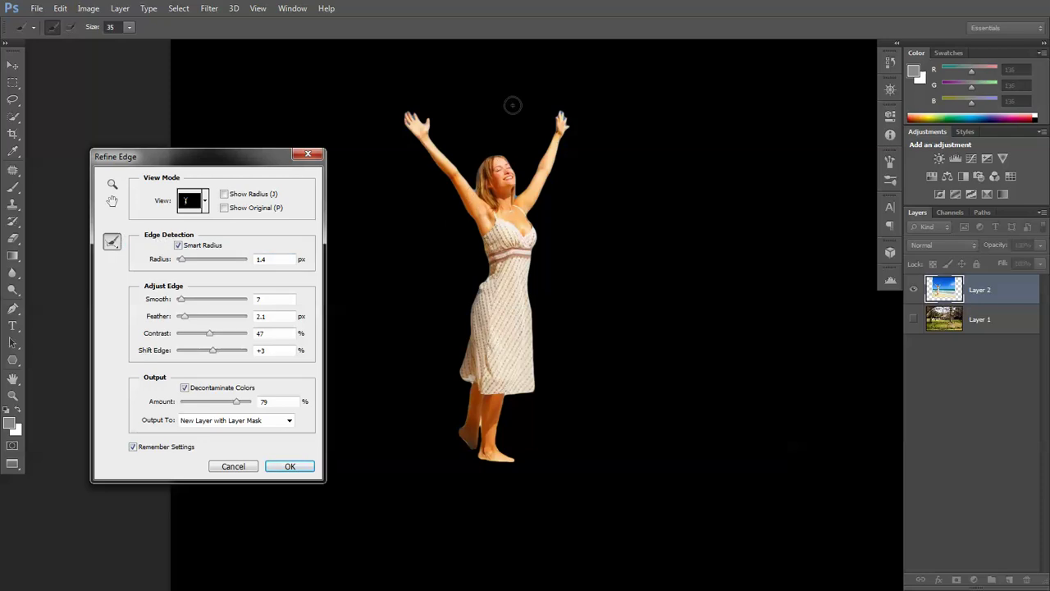
scroll(502, 99, up, 10)
mouse_move(389, 224)
mouse_down()
mouse_move(370, 187)
mouse_move(380, 158)
mouse_move(420, 177)
mouse_move(427, 211)
mouse_up()
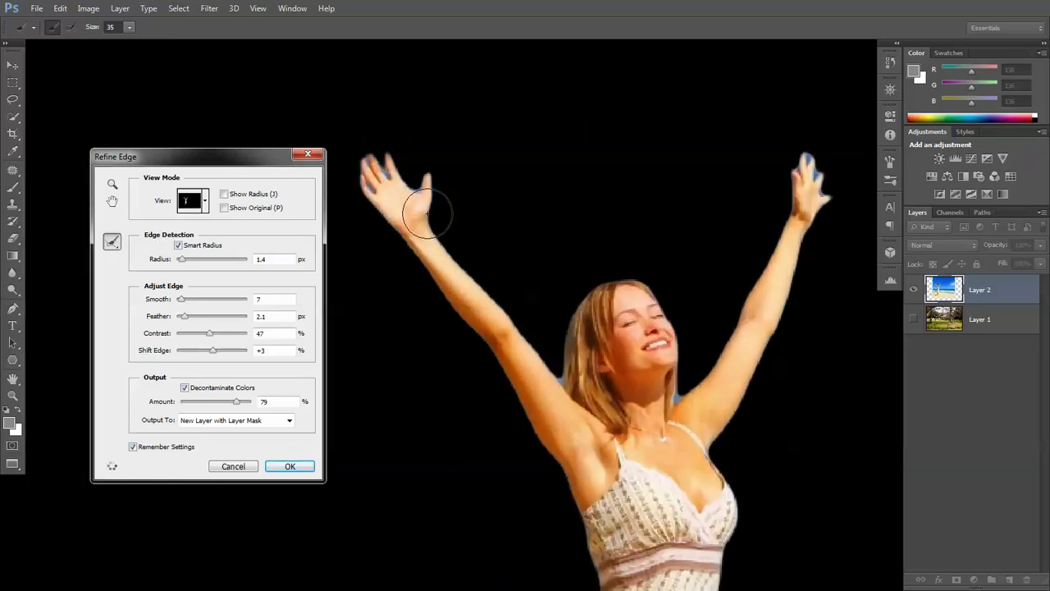
mouse_move(788, 220)
mouse_down()
mouse_move(792, 187)
mouse_move(825, 205)
mouse_move(827, 222)
mouse_up()
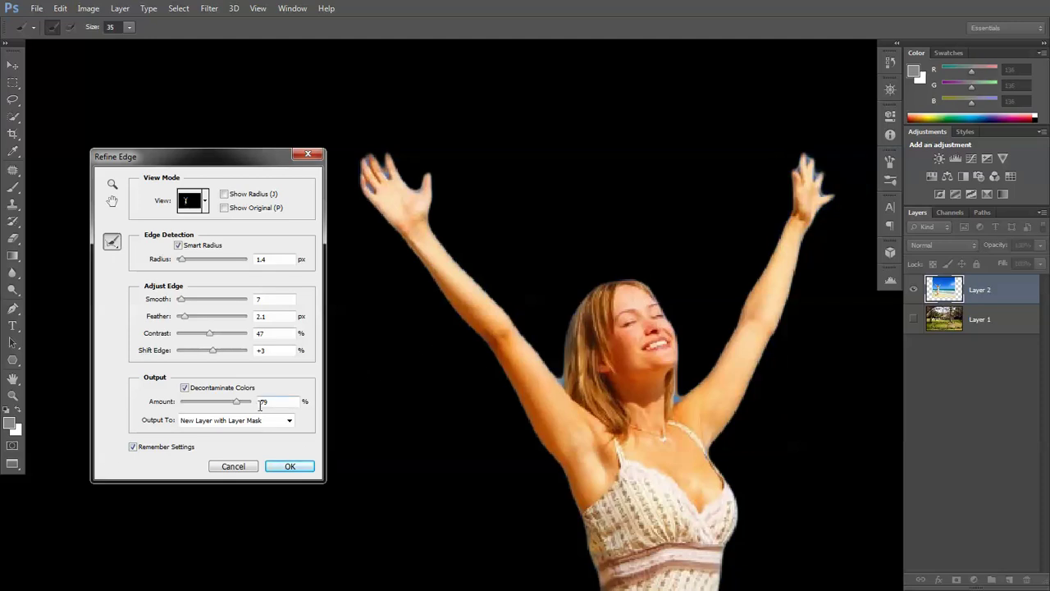
- Adjust the selection edge to Feather 1.4 px, Smooth 0, Shift Edge -1% and Contrast 51%
click(182, 318)
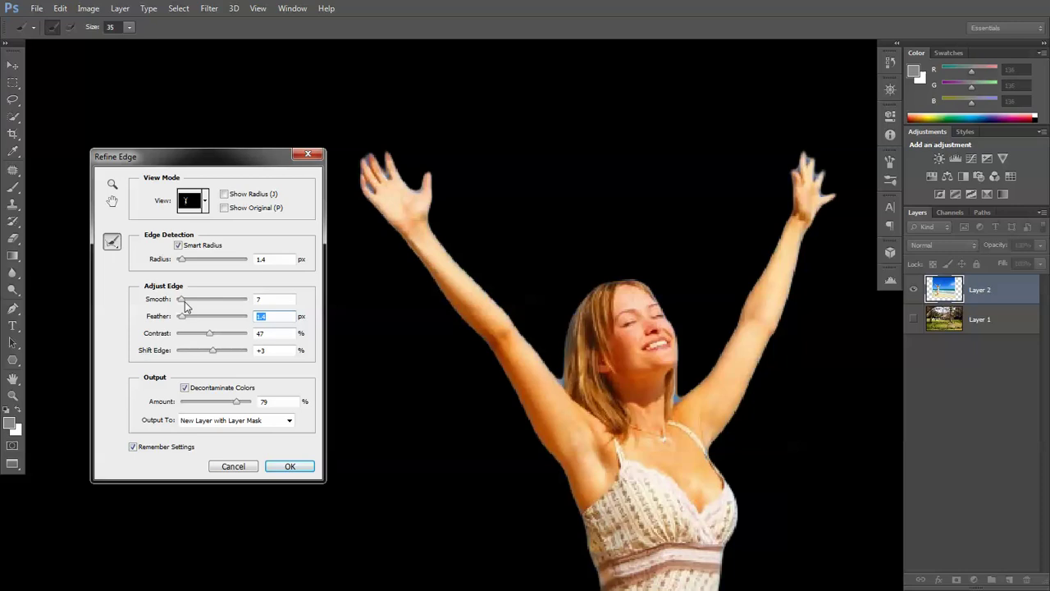
drag(183, 301, 155, 303)
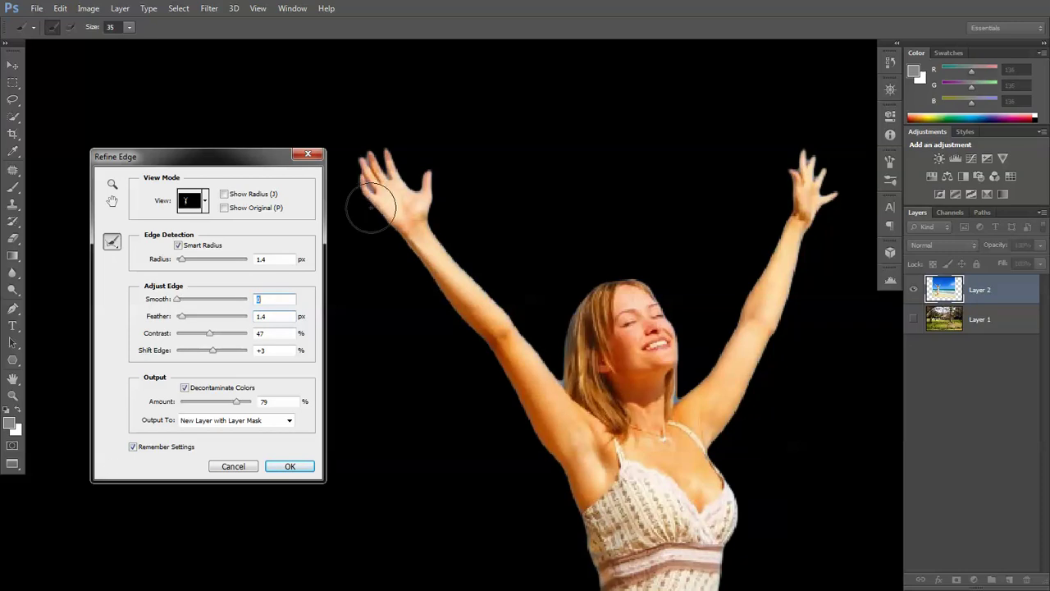
click(211, 353)
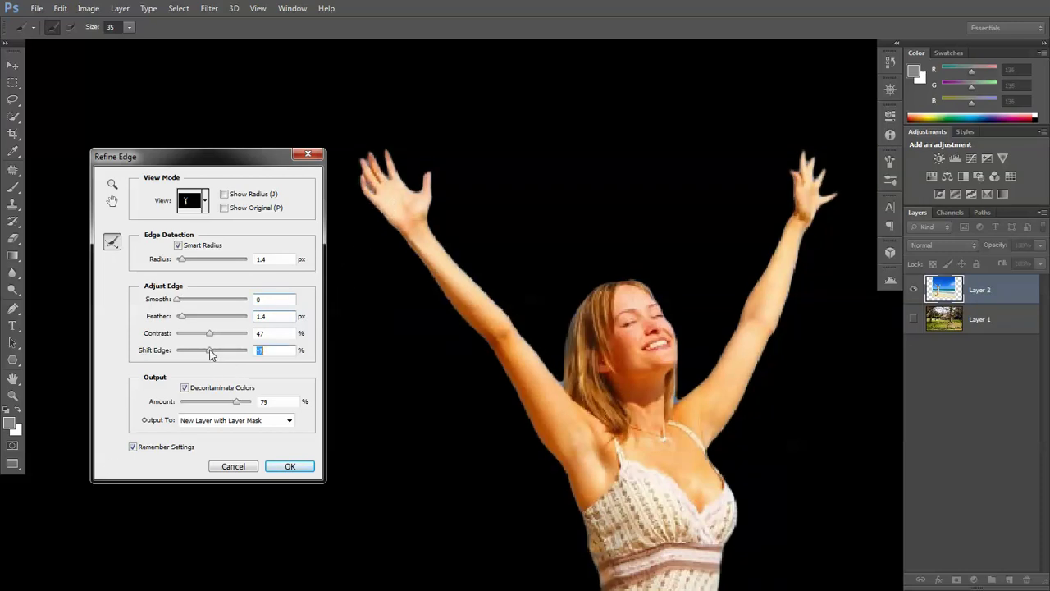
drag(211, 354, 213, 335)
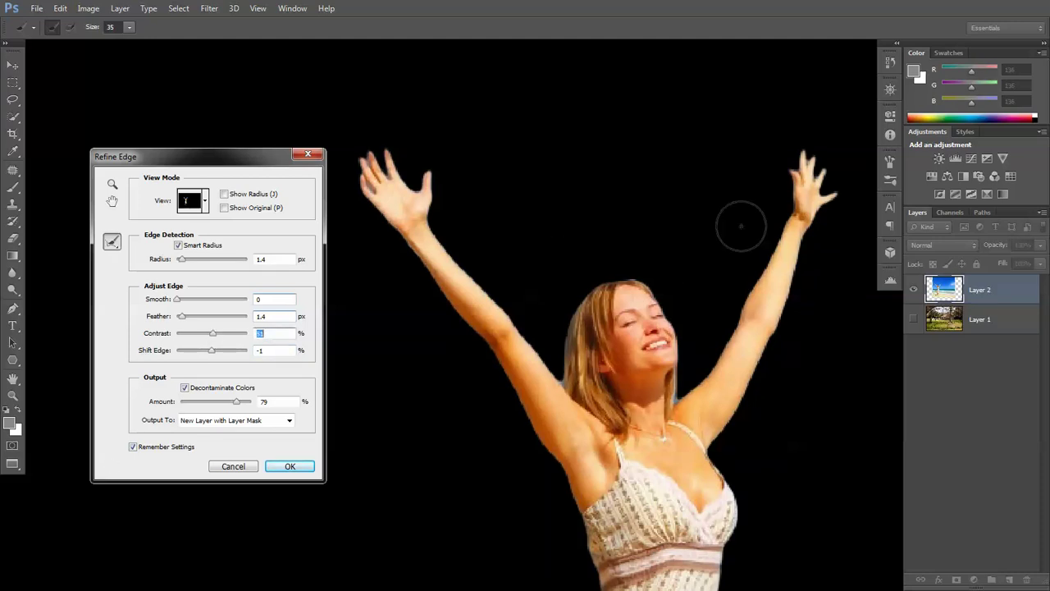
- Refine the edges of the woman's hair and the gap beside her neck with the Refine Radius tool at size 15
mouse_move(375, 219)
mouse_down()
mouse_move(365, 205)
mouse_move(406, 193)
mouse_move(418, 216)
mouse_up()
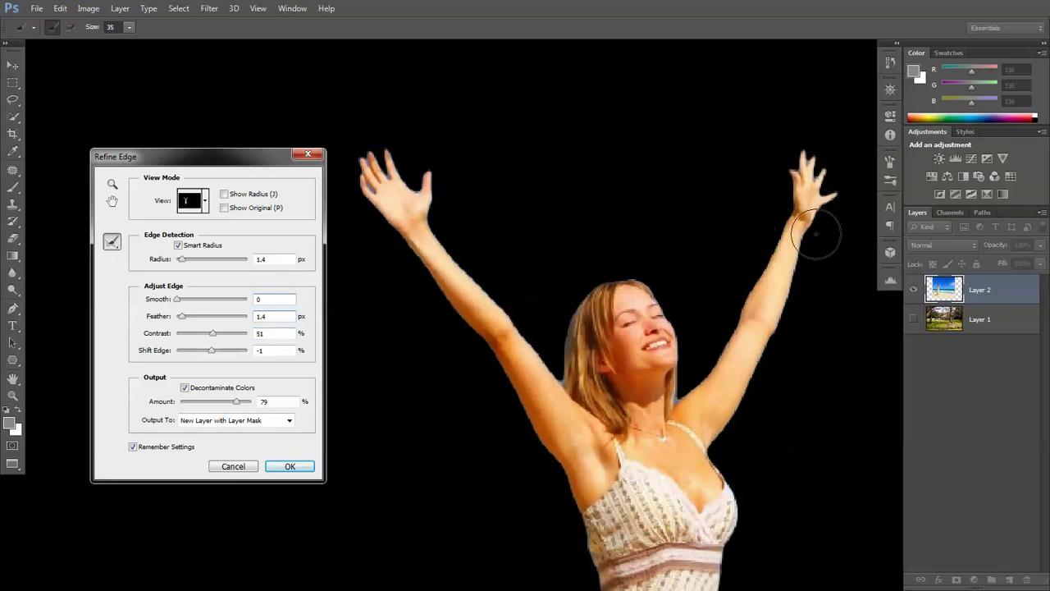
mouse_move(561, 390)
mouse_down()
mouse_move(590, 305)
mouse_move(634, 291)
mouse_move(658, 398)
mouse_up()
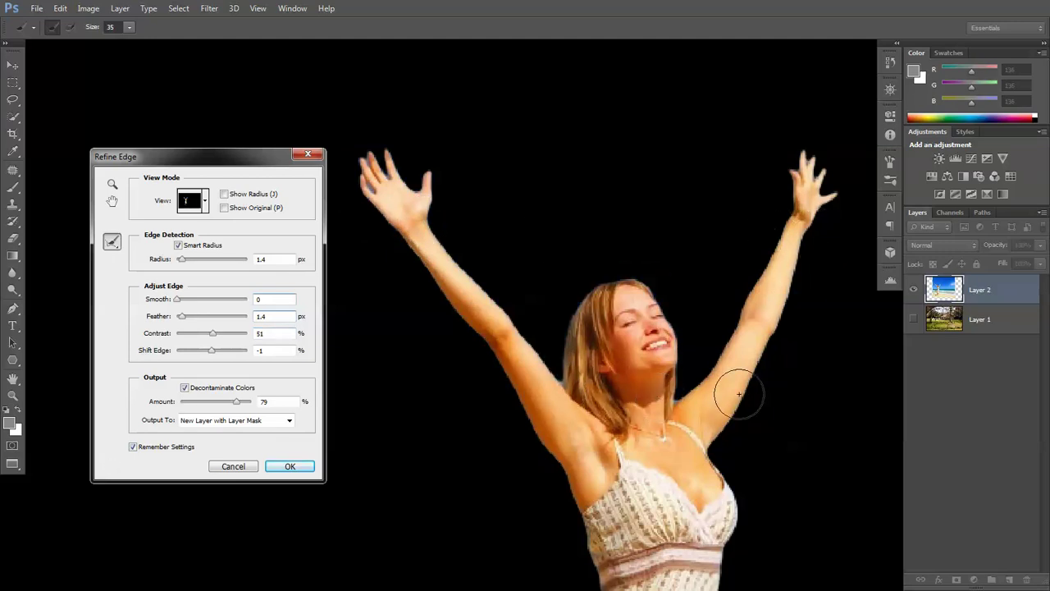
key(bracketleft)
key(bracketleft)
key(bracketleft)
key(bracketleft)
scroll(635, 367, up, 5)
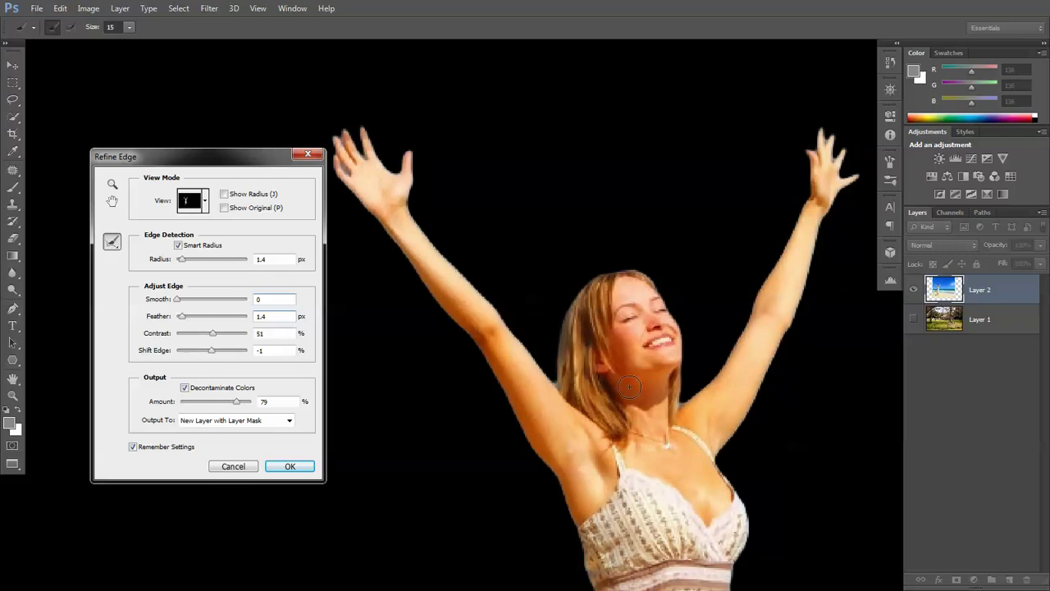
mouse_move(511, 382)
mouse_down()
mouse_move(504, 342)
mouse_move(519, 232)
mouse_up()
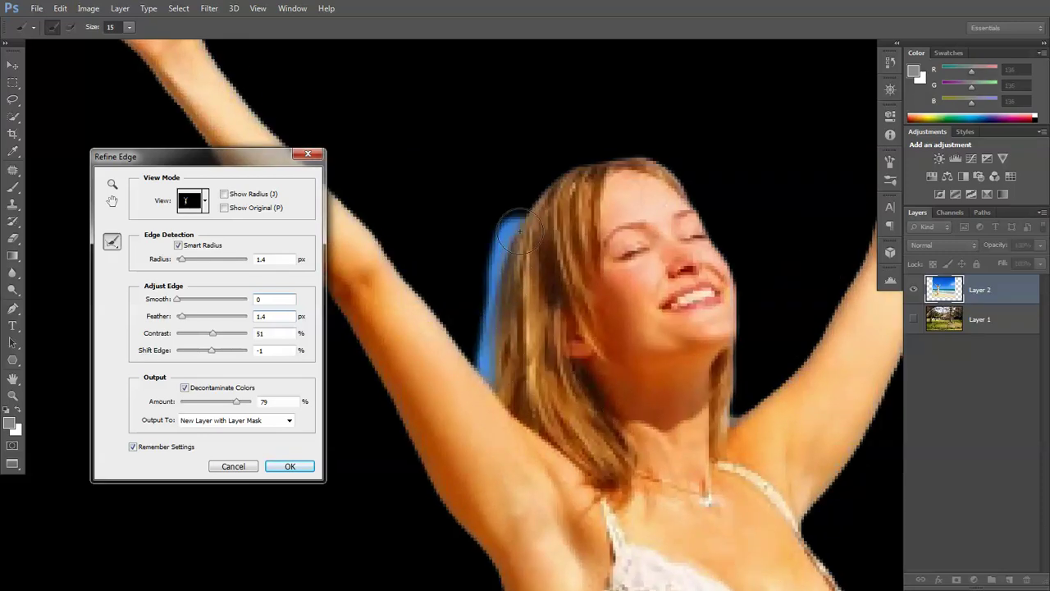
mouse_move(497, 349)
mouse_down()
mouse_move(510, 399)
mouse_move(529, 221)
mouse_move(495, 359)
mouse_move(555, 185)
mouse_move(533, 209)
mouse_up()
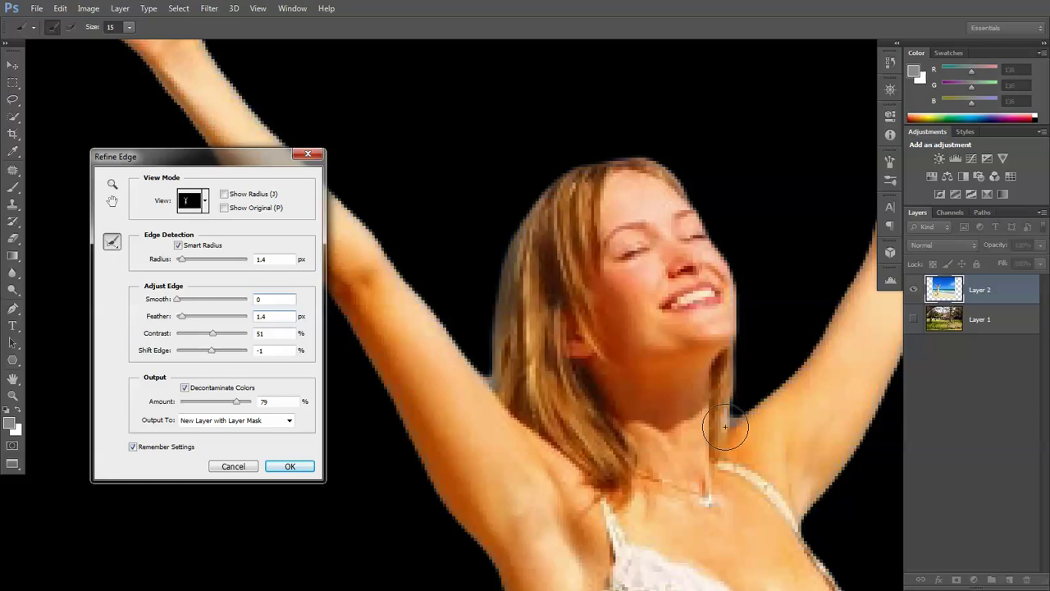
drag(737, 422, 743, 398)
- Refine the edge of the dress at the woman's hip and the outline of her back foot and lower leg
drag(770, 490, 703, 180)
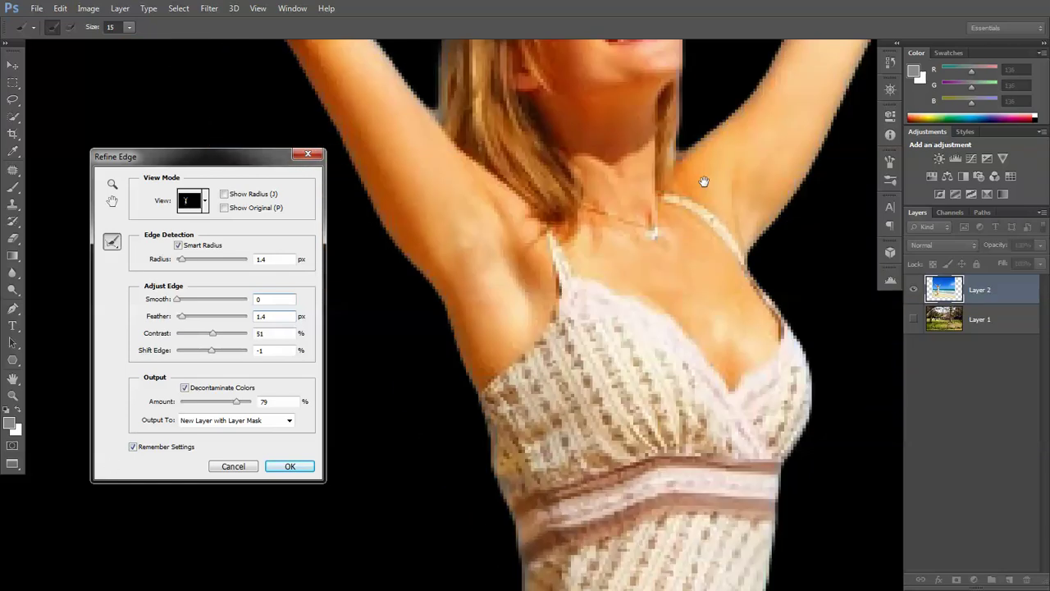
drag(717, 460, 679, 296)
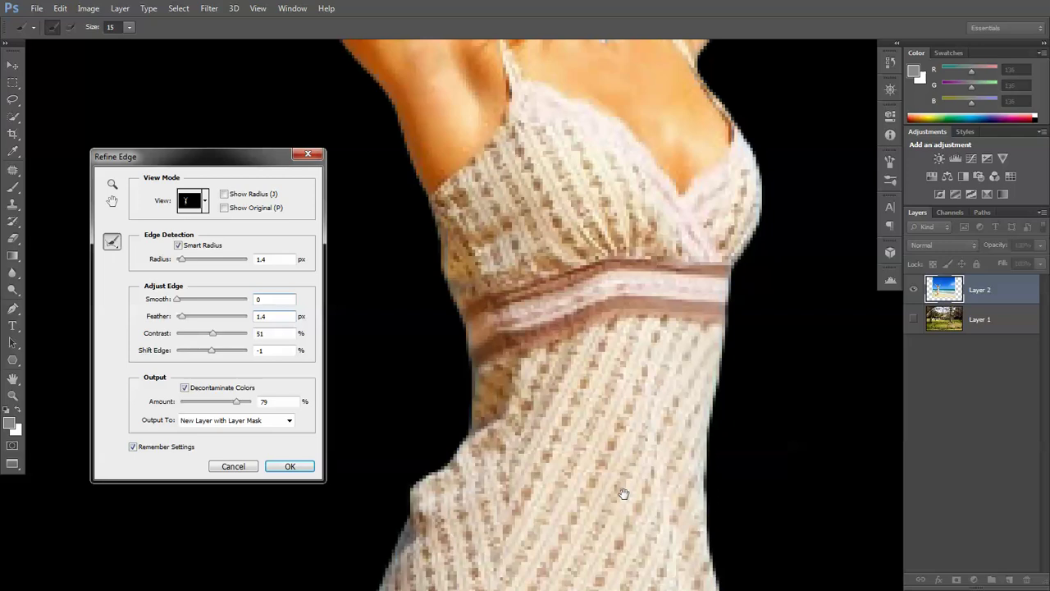
mouse_move(624, 494)
mouse_down()
mouse_move(654, 172)
mouse_move(592, 307)
mouse_move(614, 454)
mouse_up()
drag(402, 384, 456, 305)
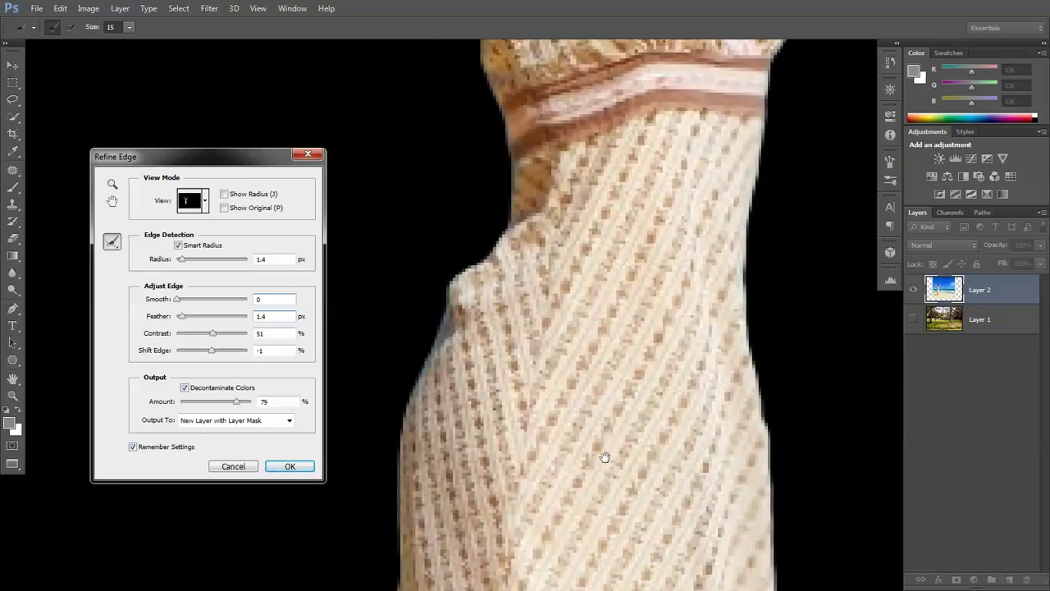
drag(605, 457, 610, 277)
drag(567, 415, 587, 197)
drag(515, 379, 524, 273)
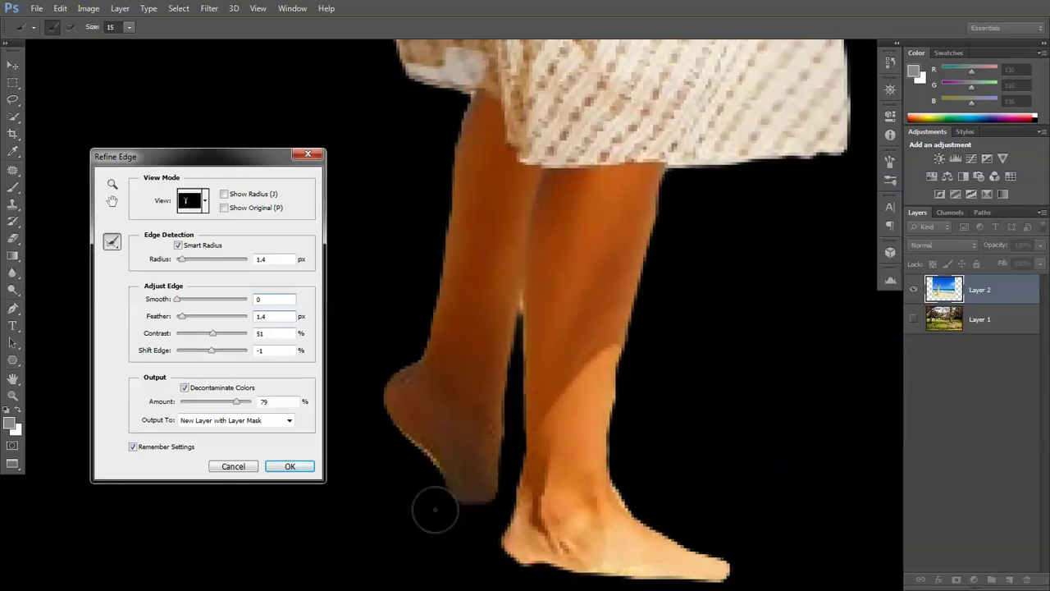
mouse_move(458, 511)
mouse_down()
mouse_move(442, 497)
mouse_move(400, 352)
mouse_move(437, 322)
mouse_up()
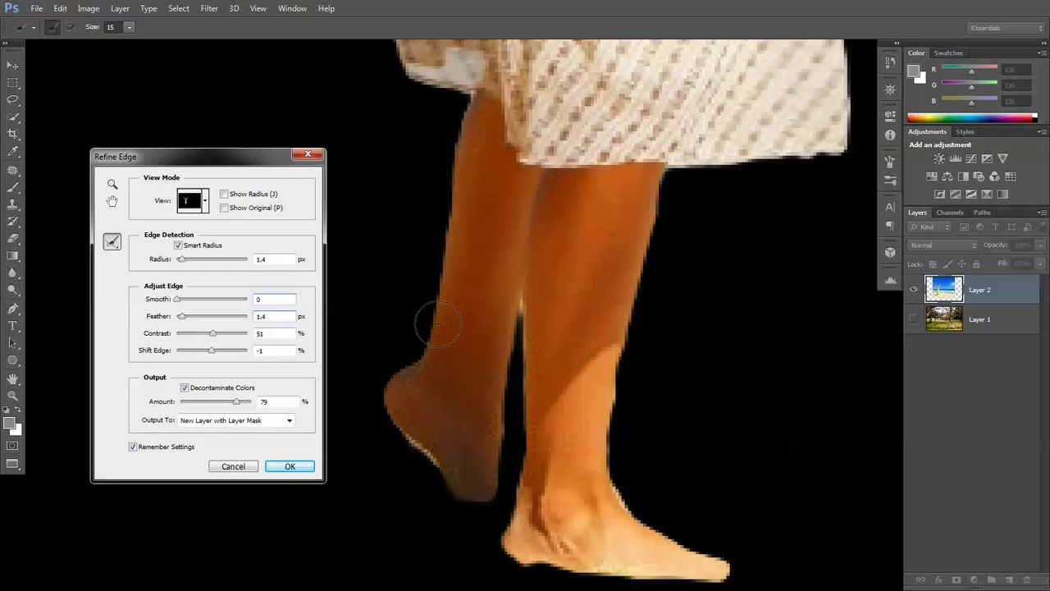
- Apply the edge refinement with colours decontaminated at 79%, outputting the woman to a new layer with layer mask
scroll(562, 353, down, 5)
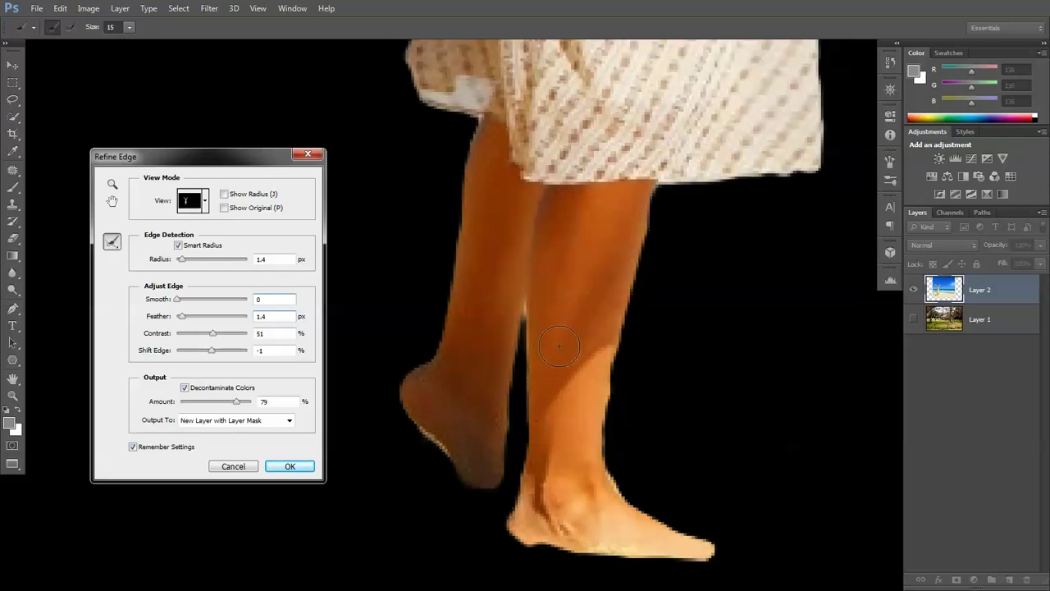
scroll(568, 325, down, 6)
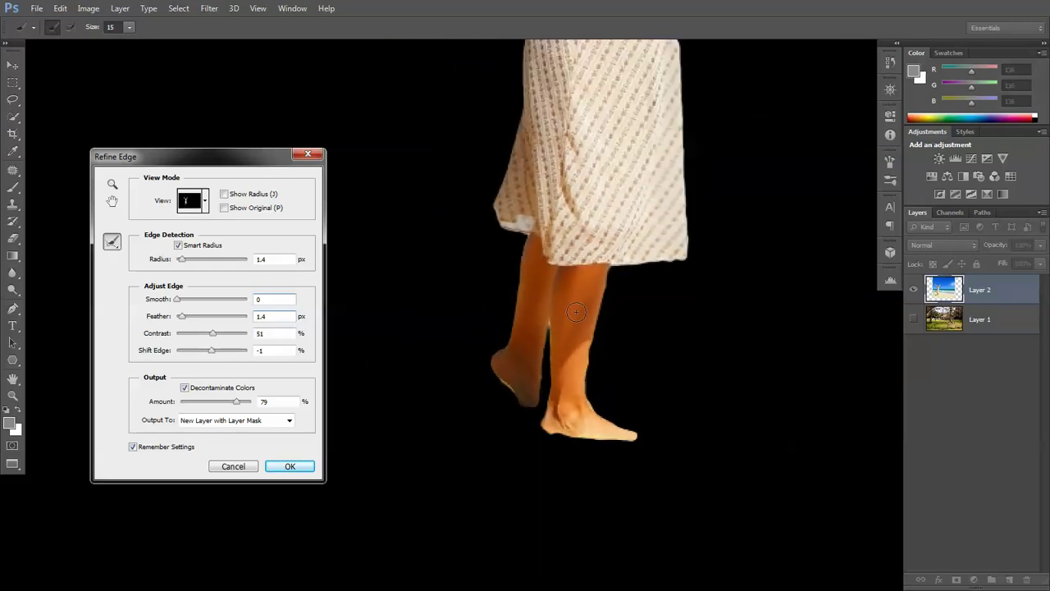
scroll(673, 57, up, 1)
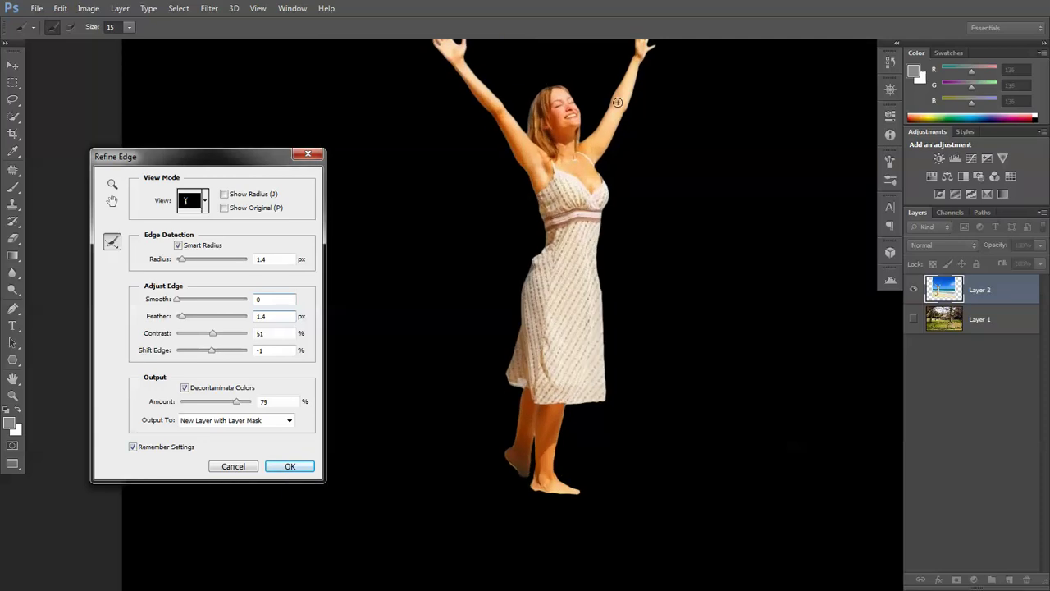
drag(571, 140, 577, 164)
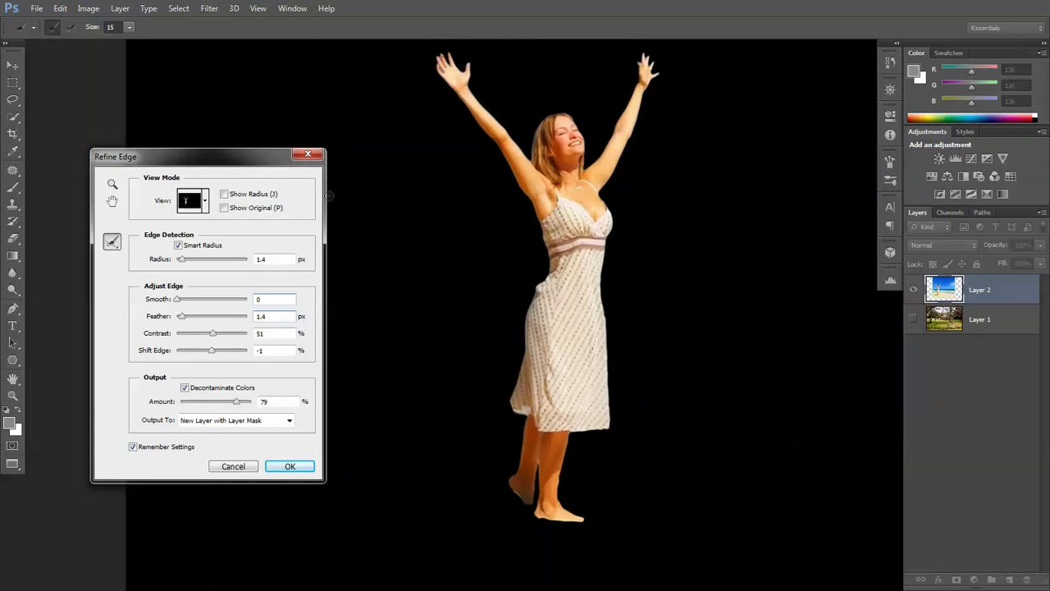
click(289, 466)
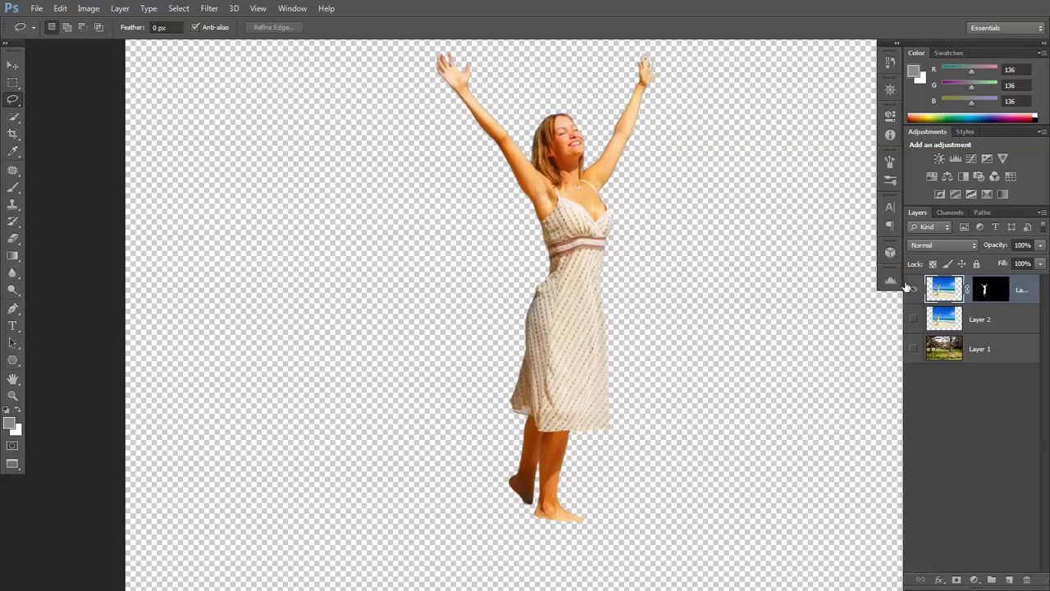
- Delete the original beach photo layer, Layer 2, and make the park photo on Layer 1 visible
click(912, 319)
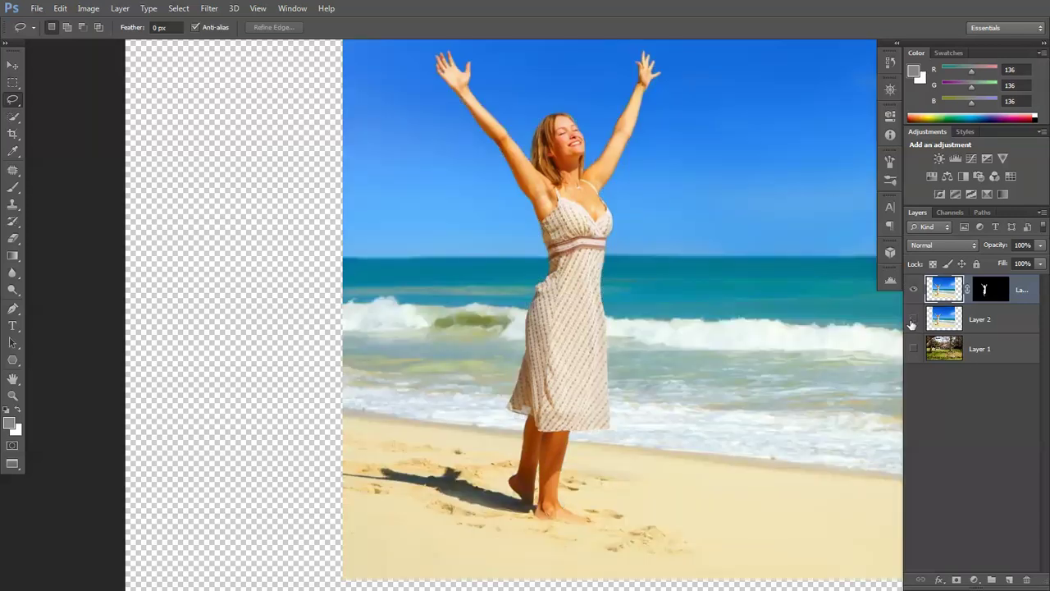
click(912, 319)
drag(992, 324, 1030, 580)
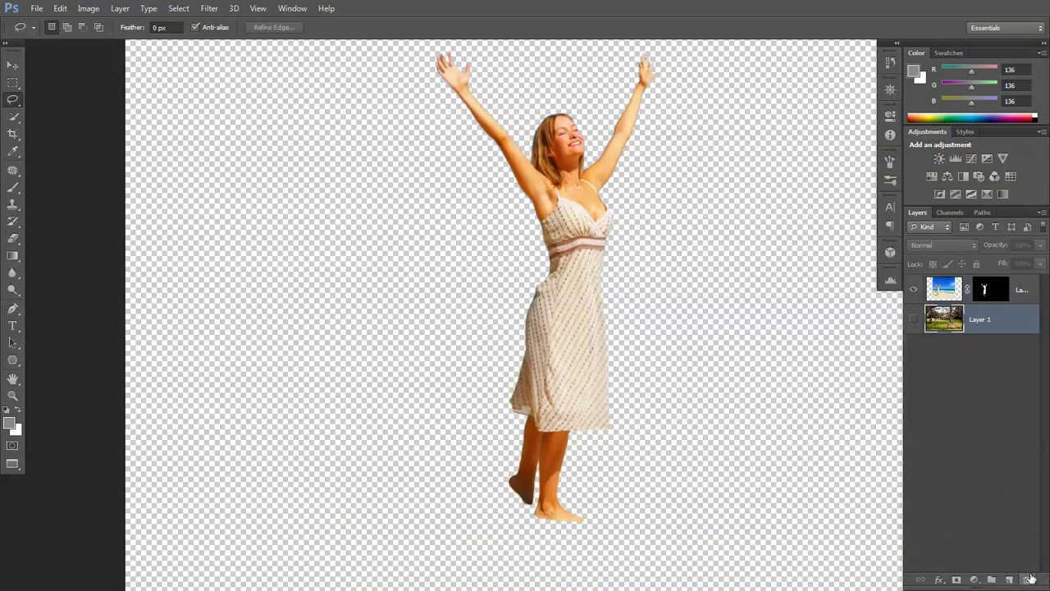
click(914, 320)
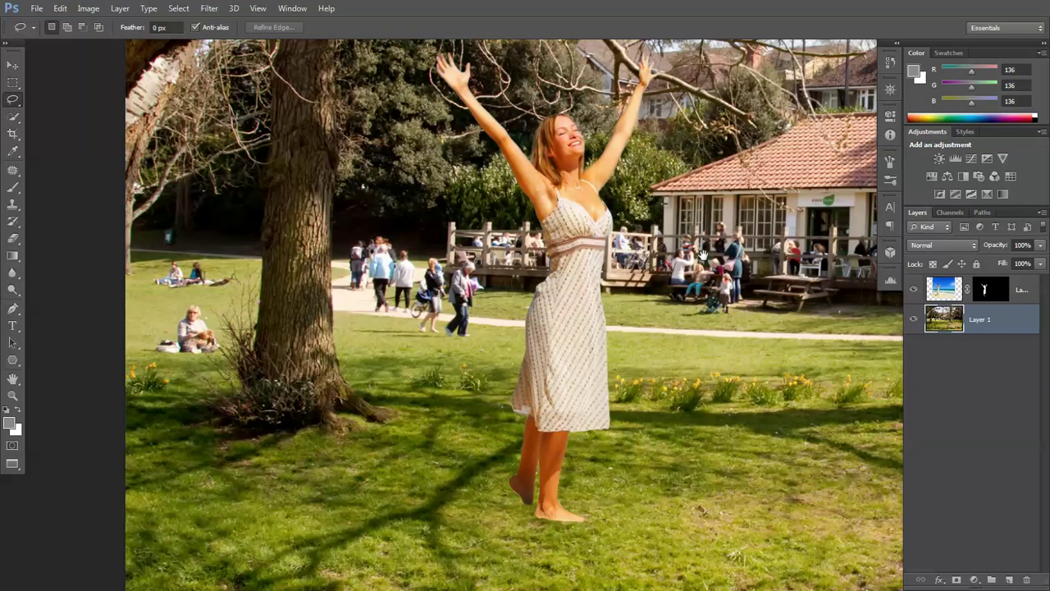
- Move the cut-out woman slightly farther back on the grass and toward the building with the Move tool
drag(702, 256, 665, 279)
scroll(671, 284, down, 6)
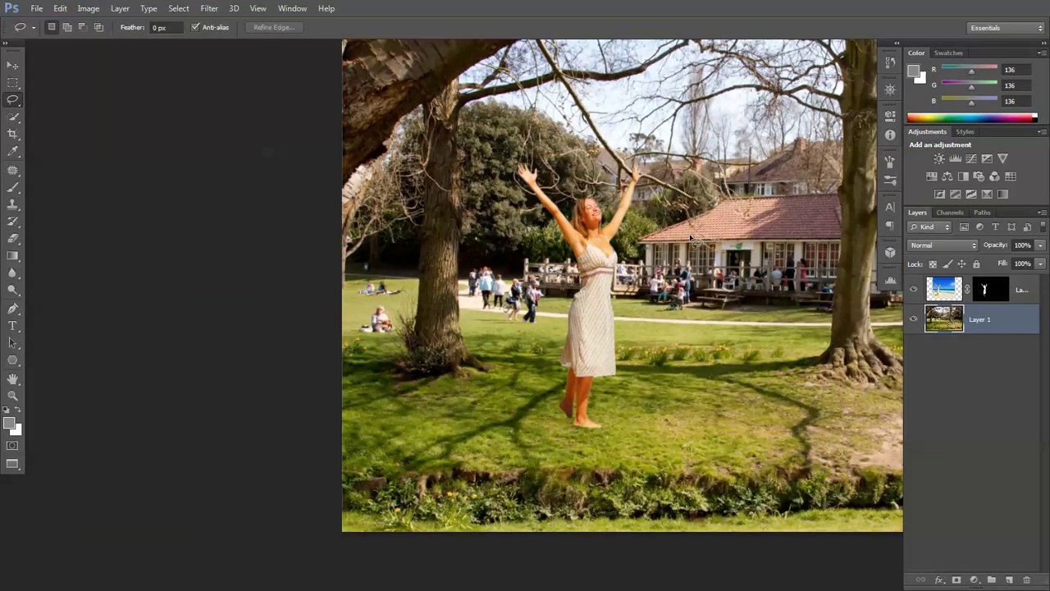
drag(712, 239, 536, 232)
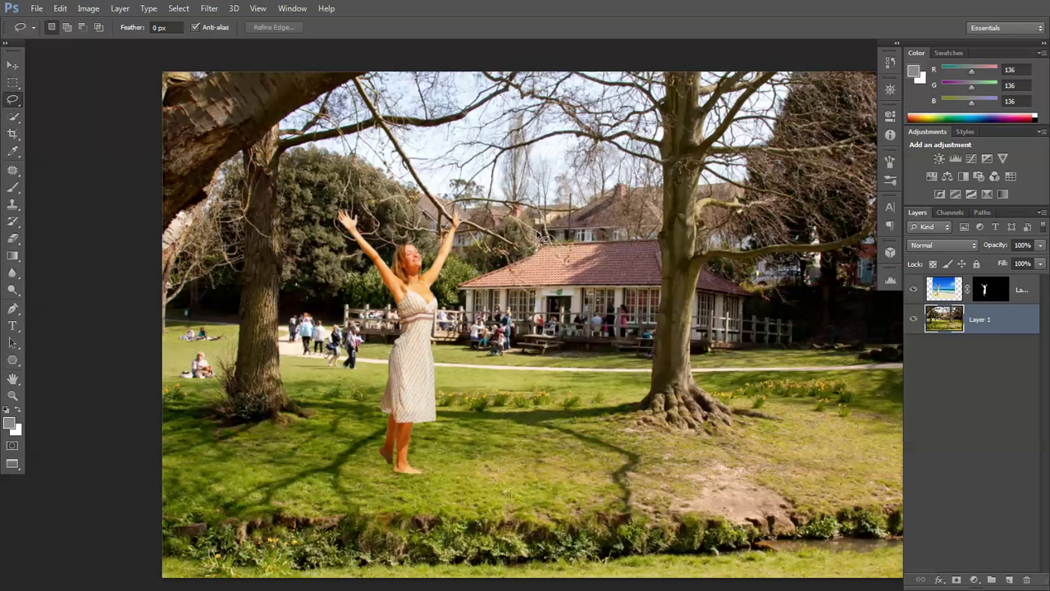
click(13, 65)
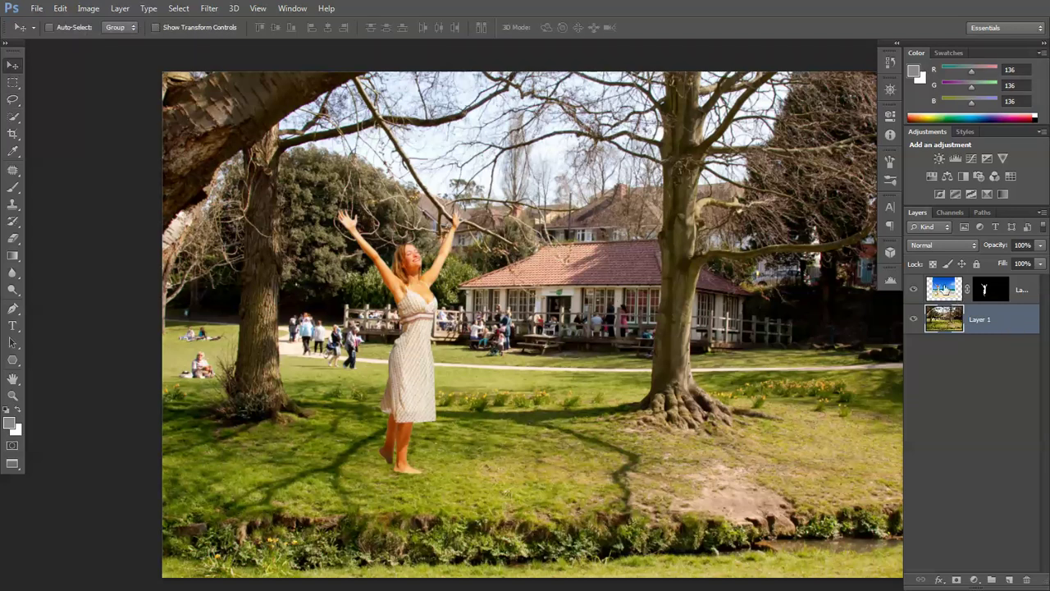
click(945, 289)
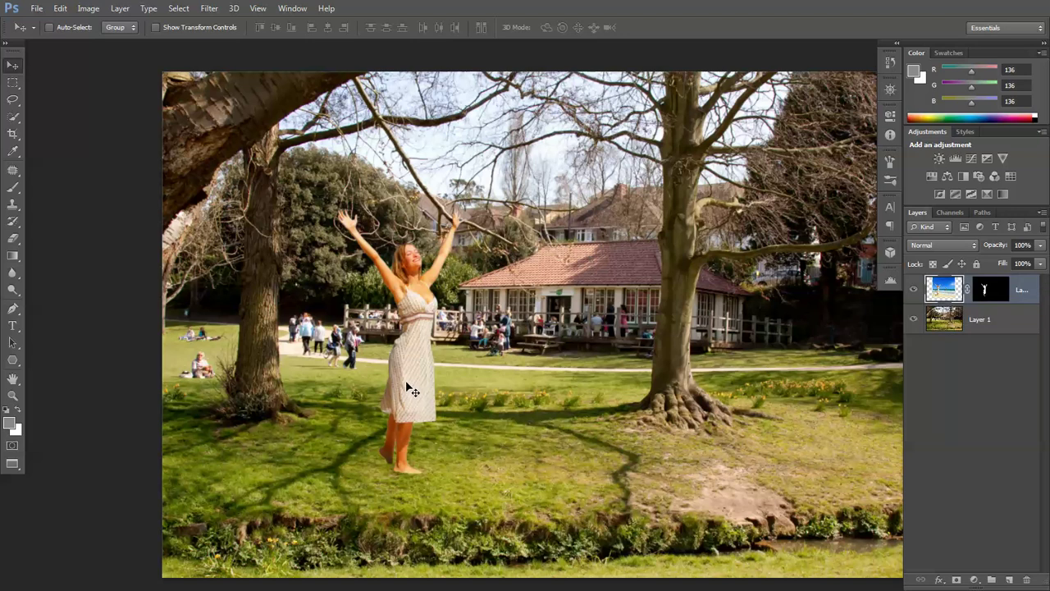
drag(410, 378, 435, 362)
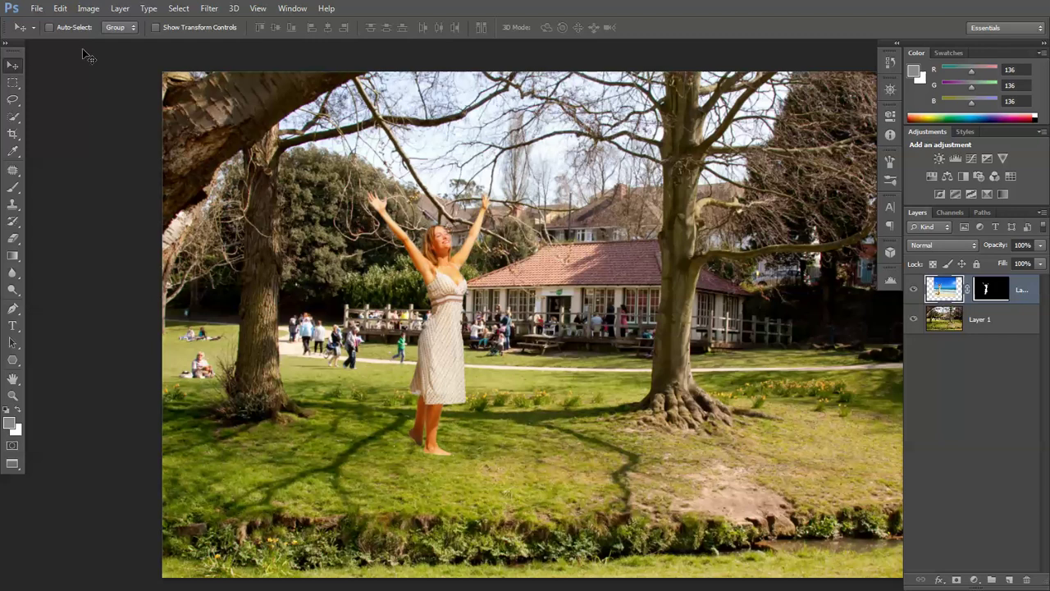
- Open Curves for the woman's layer and lower the Red channel's midtones to output 90 at input 140
click(88, 8)
mouse_move(103, 41)
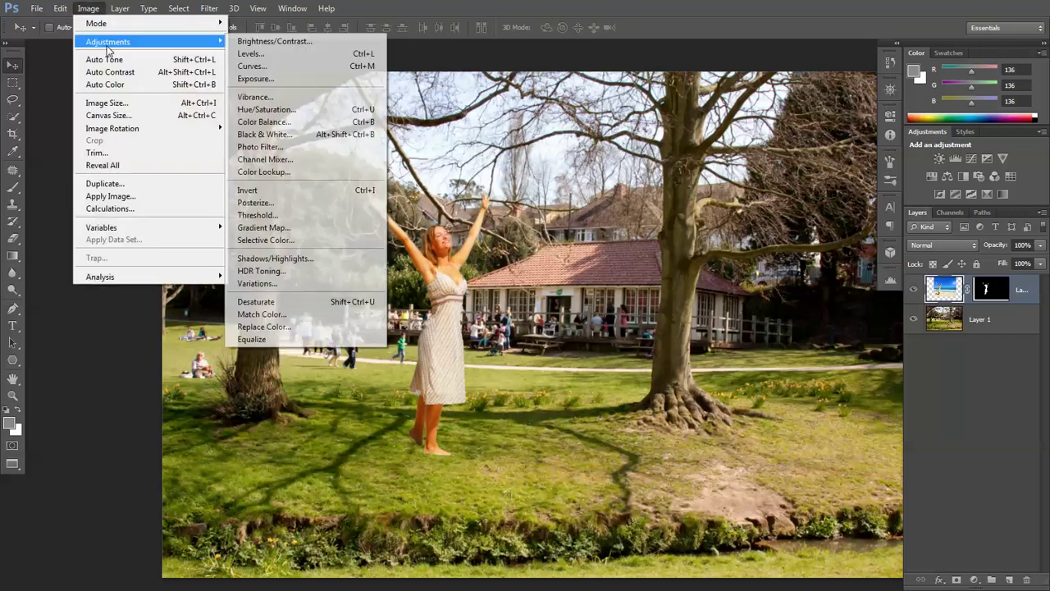
click(297, 66)
click(852, 133)
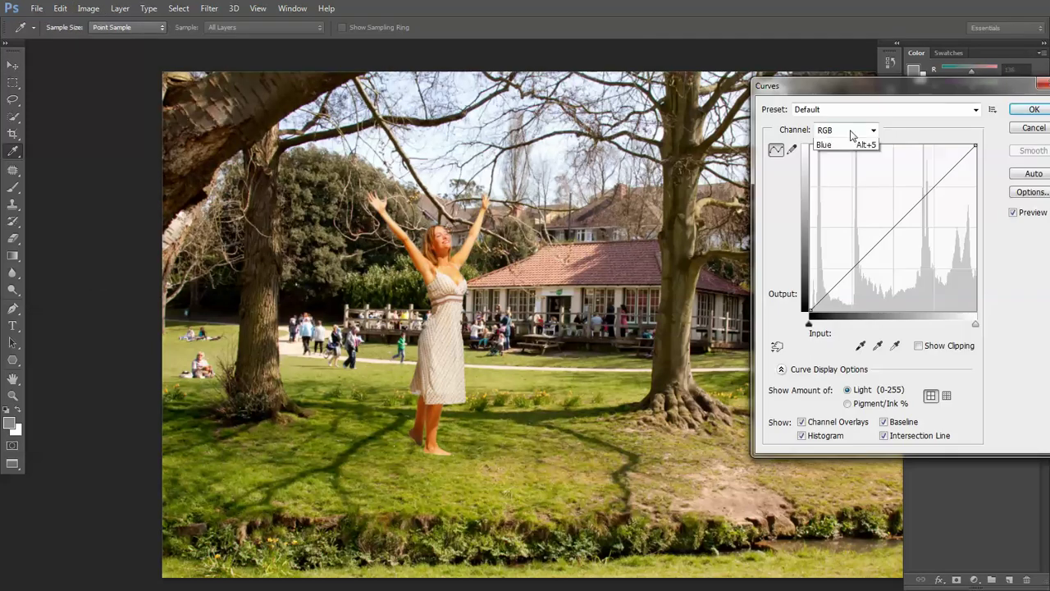
click(849, 177)
click(849, 132)
click(849, 148)
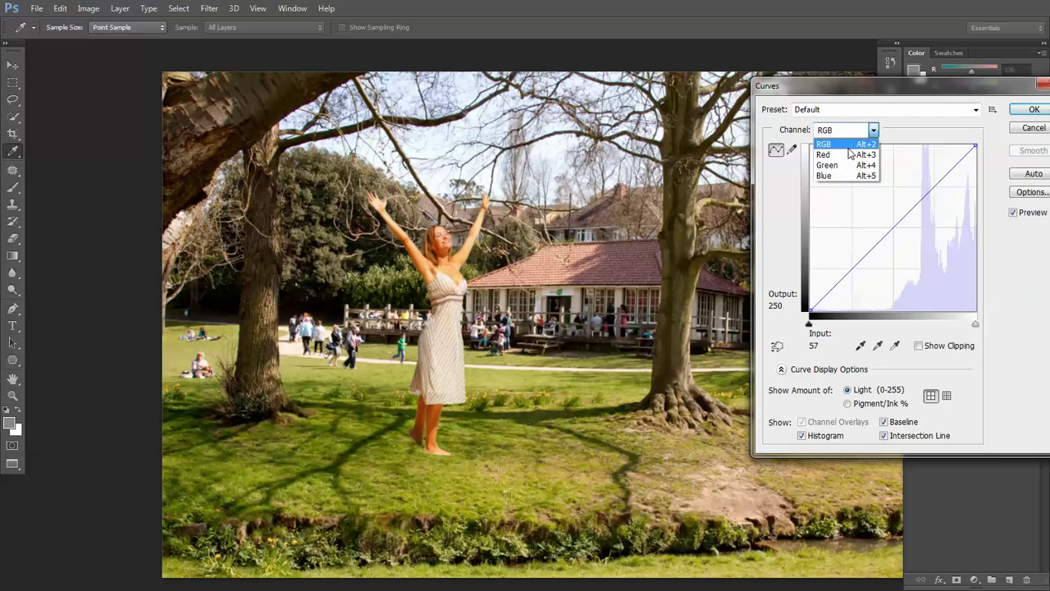
click(850, 154)
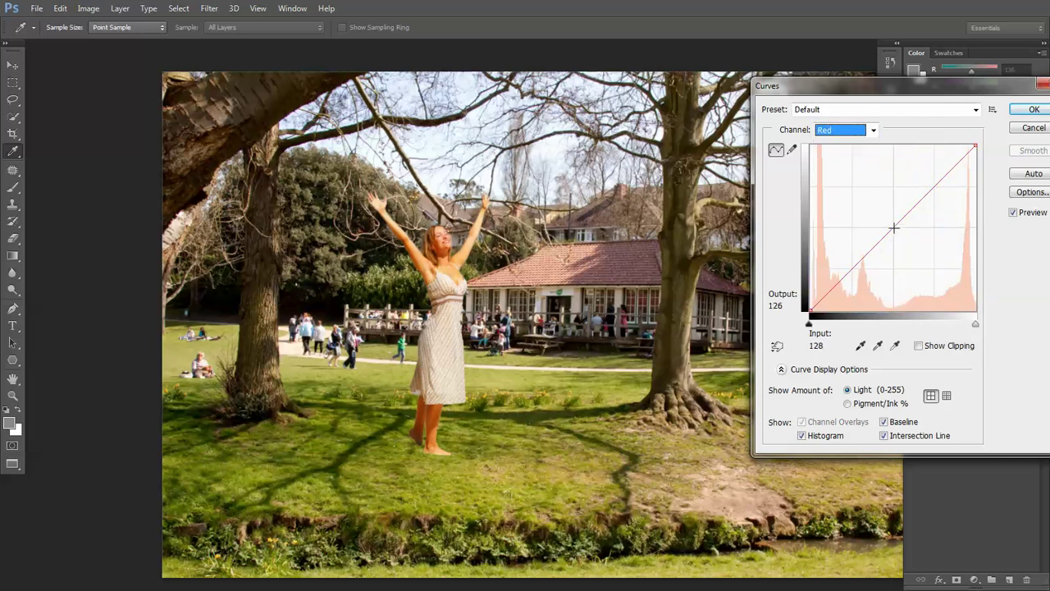
drag(893, 228, 902, 252)
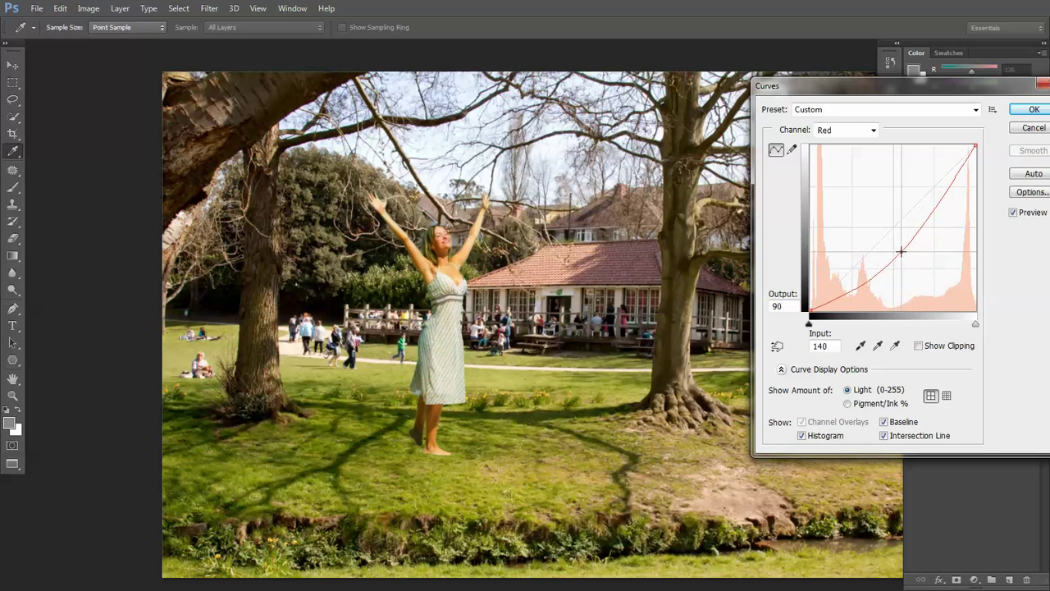
- Raise the middle of the Green channel's curve slightly and apply the Curves adjustment to the woman
click(837, 129)
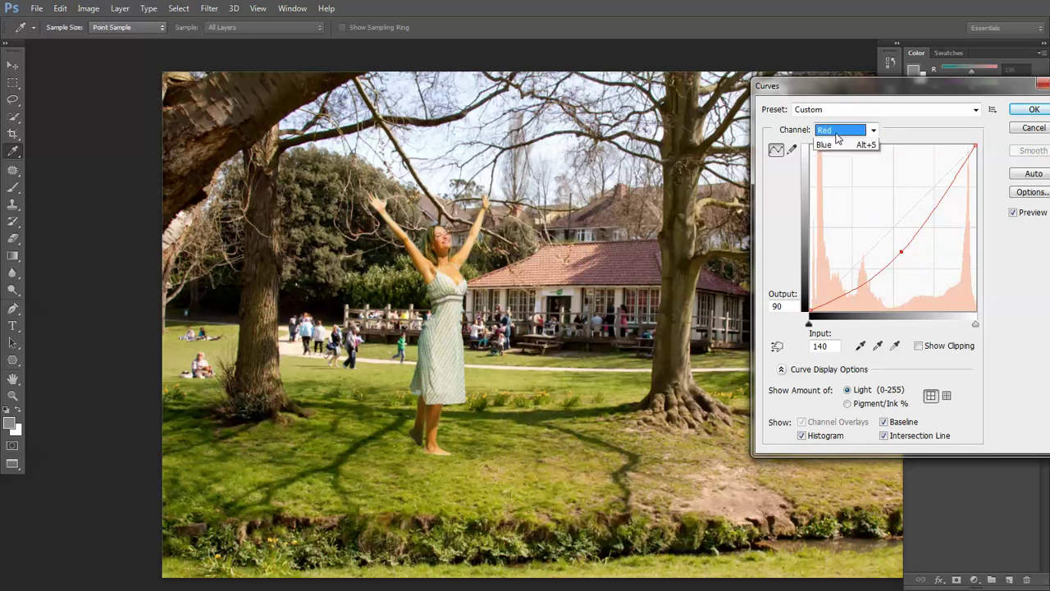
click(840, 165)
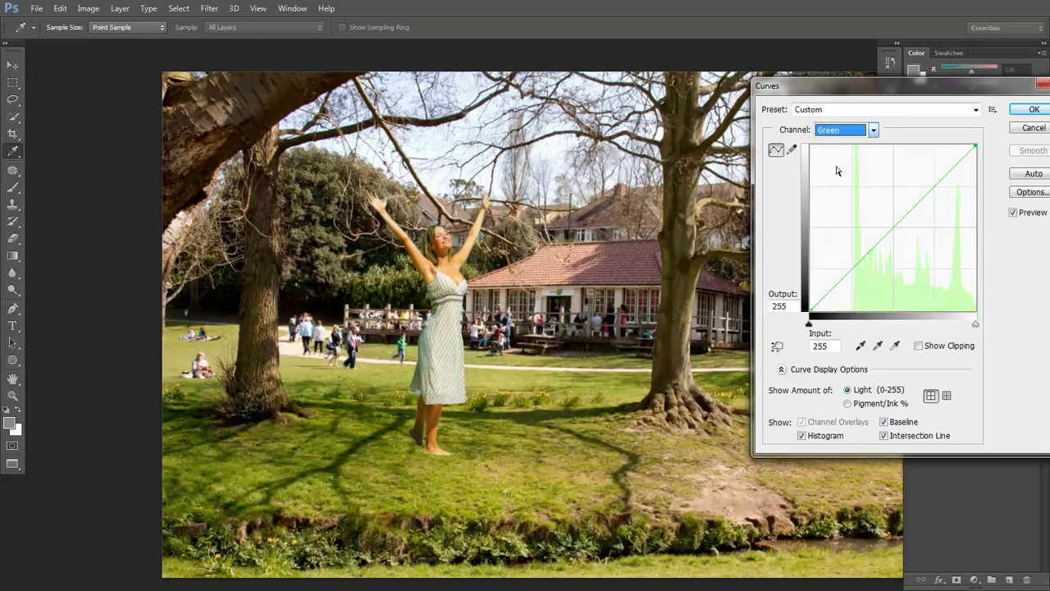
drag(892, 229, 892, 225)
click(1031, 110)
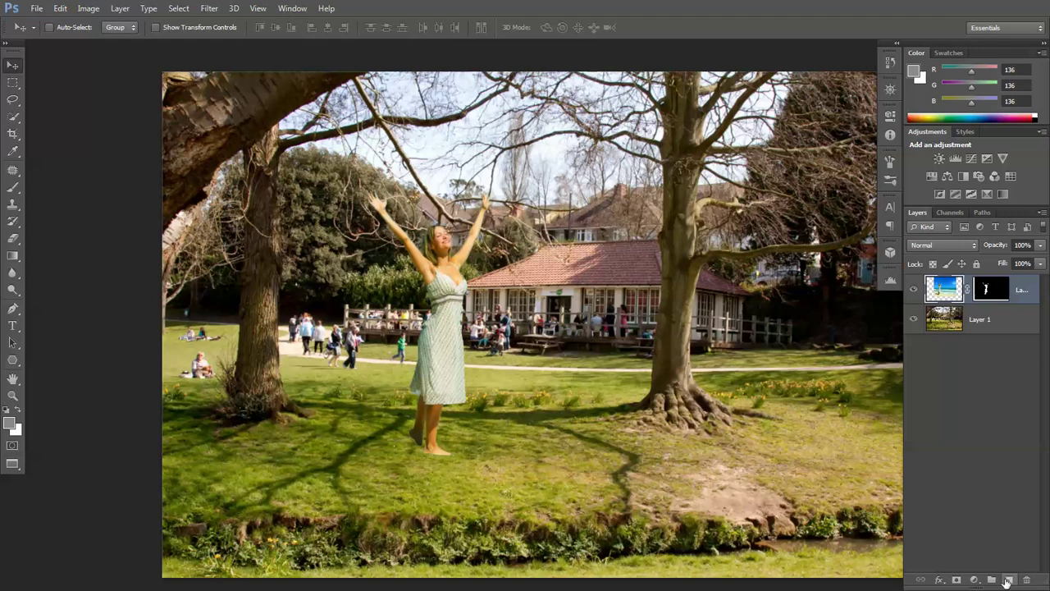
- Add an empty layer above the woman's layer and activate the Lasso tool for work around the grass
click(1009, 579)
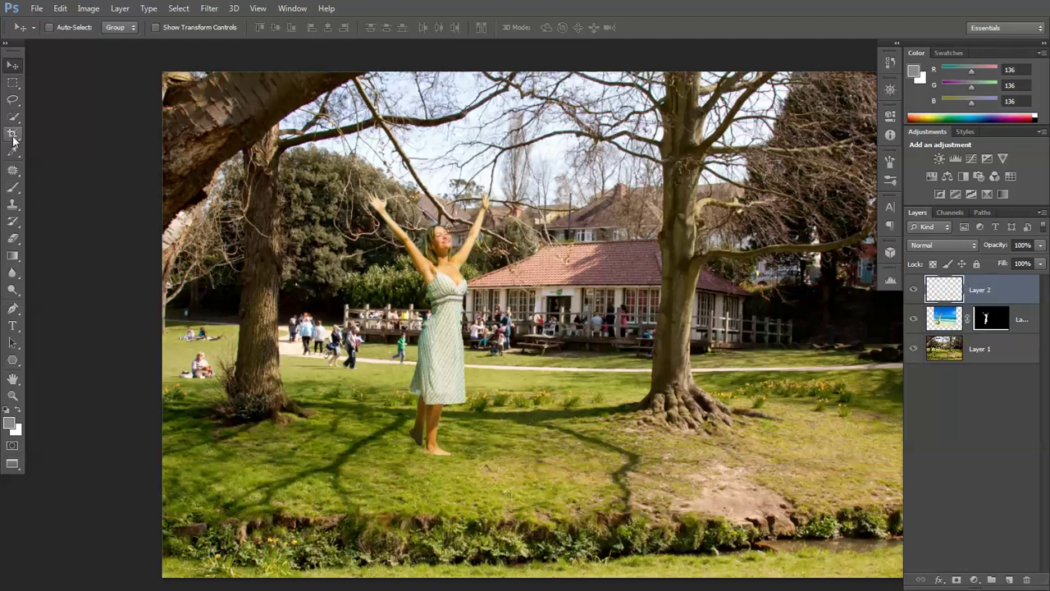
scroll(438, 447, up, 3)
scroll(438, 468, up, 3)
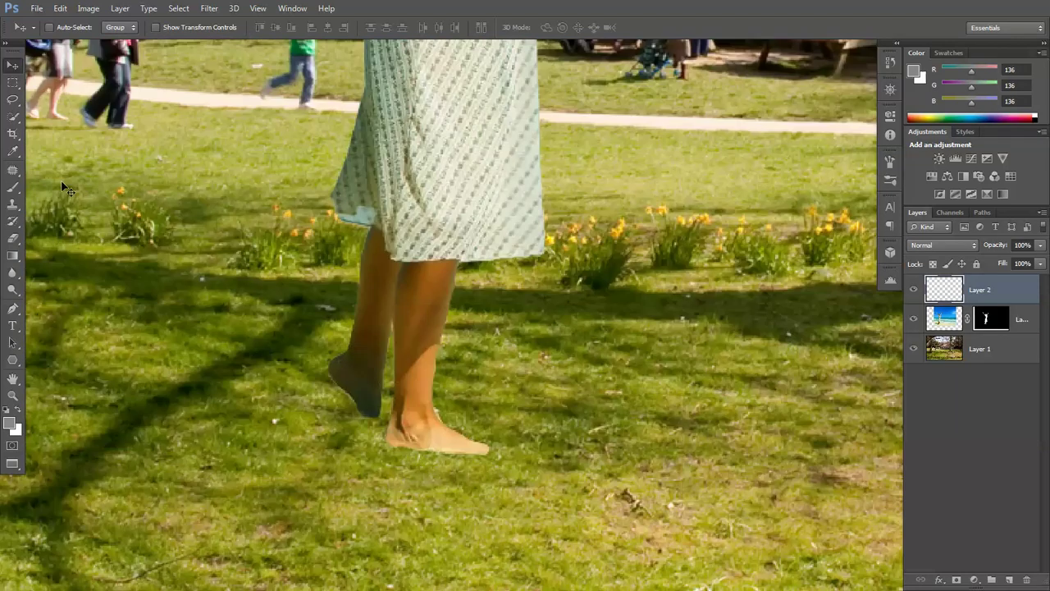
click(17, 105)
click(51, 97)
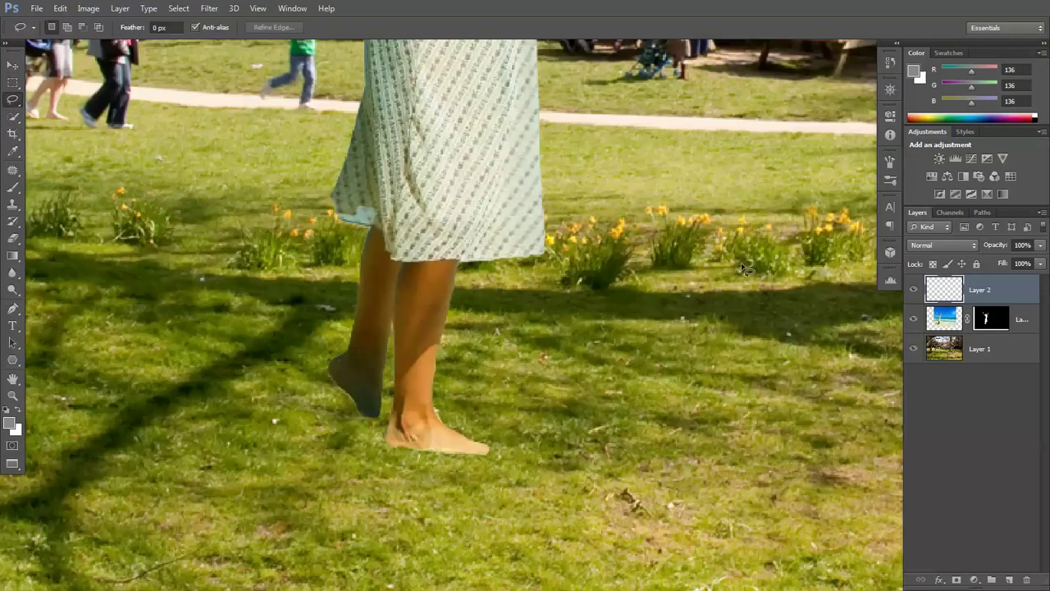
scroll(804, 209, up, 4)
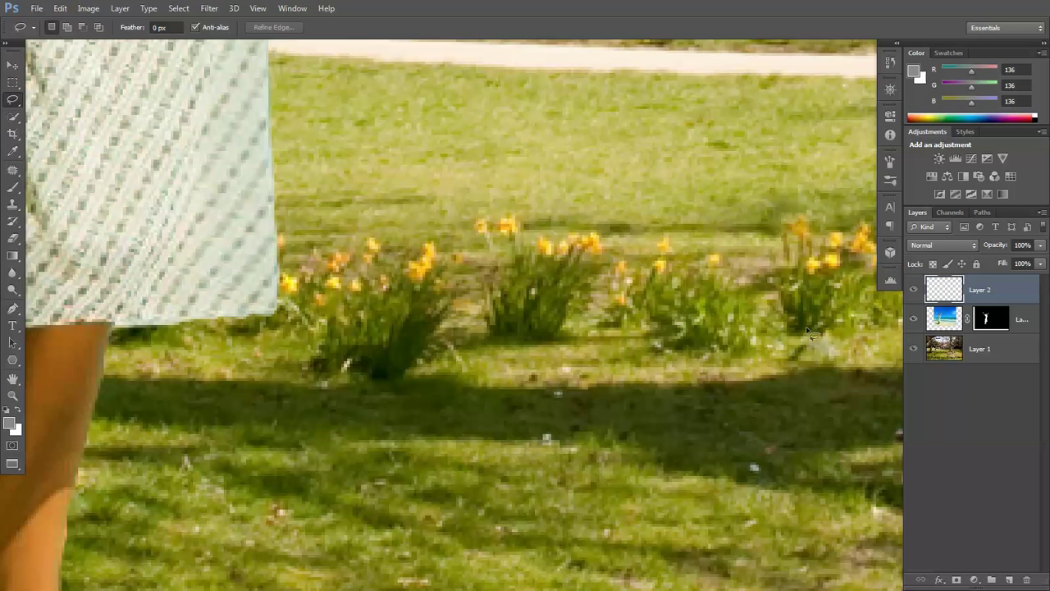
- Lasso the two neighbouring daffodil clumps beside the woman's dress, adding the gap between them to the selection
drag(614, 343, 608, 265)
drag(647, 224, 727, 239)
mouse_move(769, 297)
mouse_down()
mouse_move(767, 335)
mouse_move(735, 371)
mouse_up()
mouse_move(566, 350)
mouse_down()
mouse_move(470, 322)
mouse_move(461, 297)
mouse_move(503, 203)
mouse_move(540, 202)
mouse_move(609, 232)
mouse_move(608, 343)
mouse_up()
key(shift)
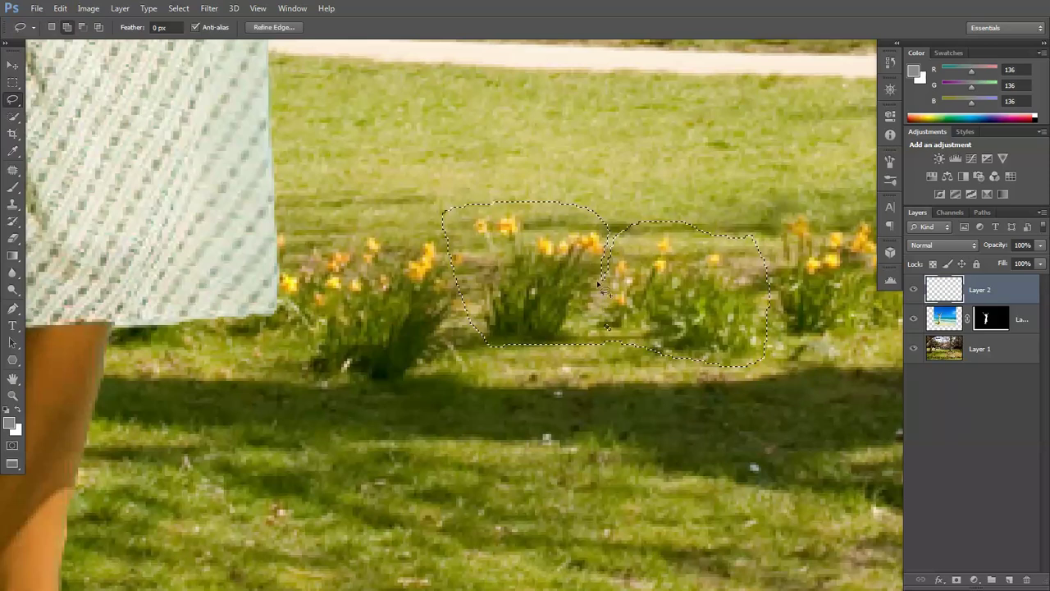
mouse_move(623, 215)
mouse_down()
mouse_move(603, 279)
mouse_move(588, 256)
mouse_move(596, 277)
mouse_up()
mouse_move(590, 334)
mouse_down()
mouse_move(624, 298)
mouse_move(572, 310)
mouse_up()
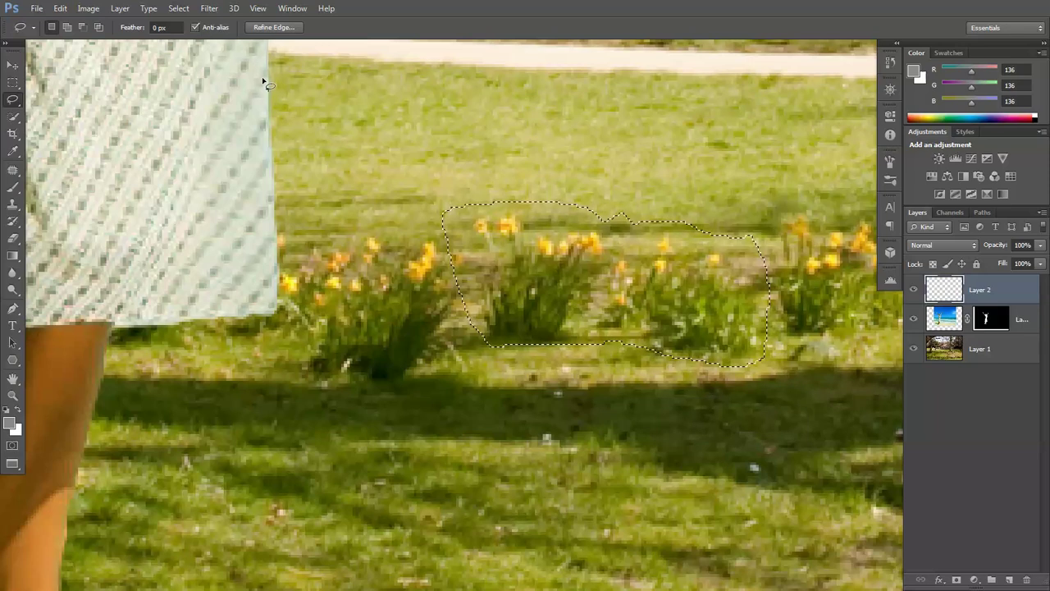
- Try to copy the selected daffodils from the park layer onto the empty layer and move them down the grass, and undo the move
click(994, 354)
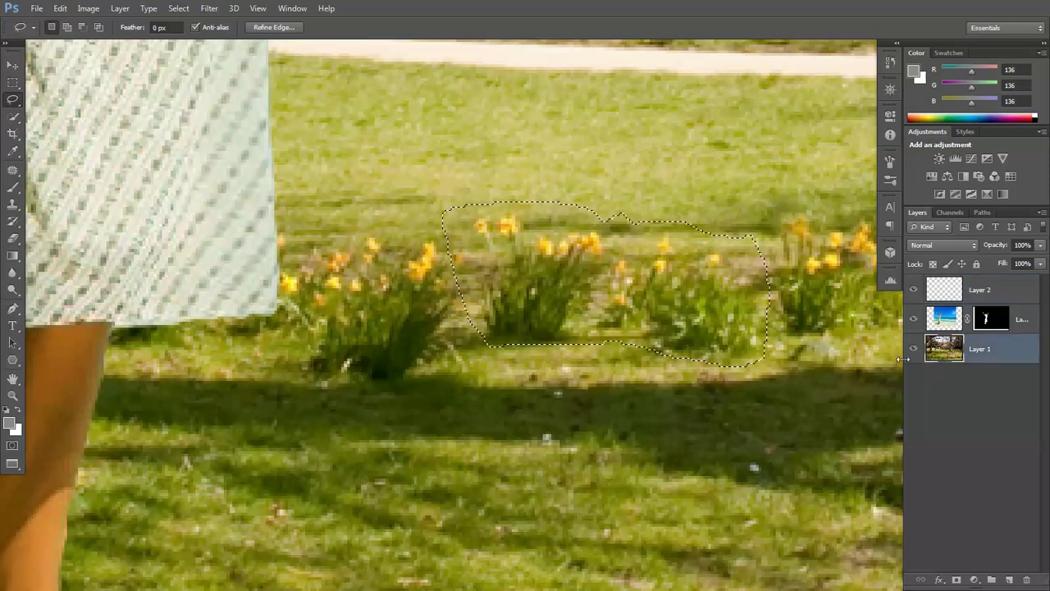
click(987, 292)
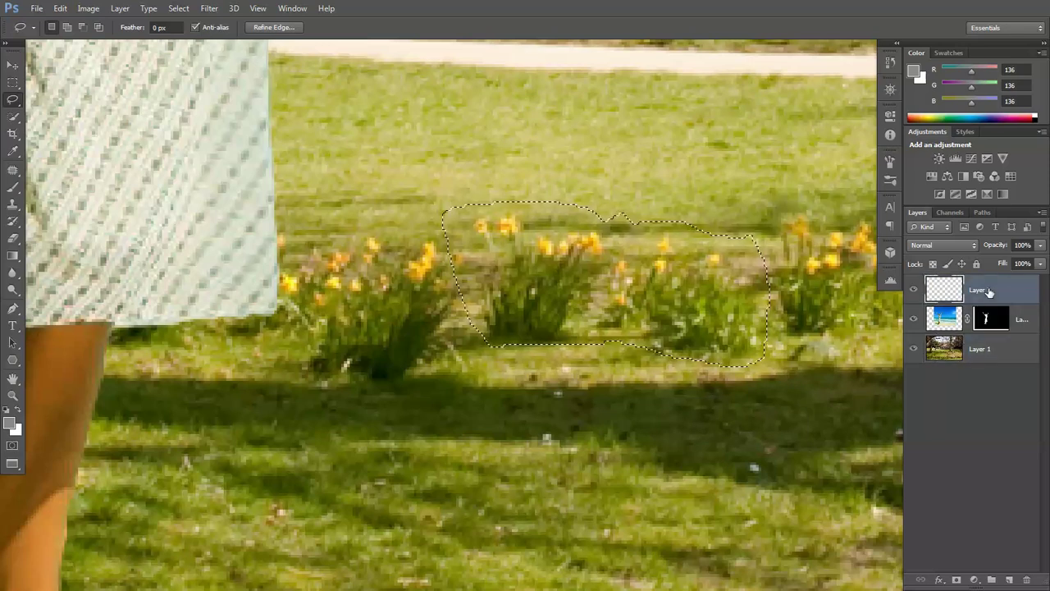
click(580, 344)
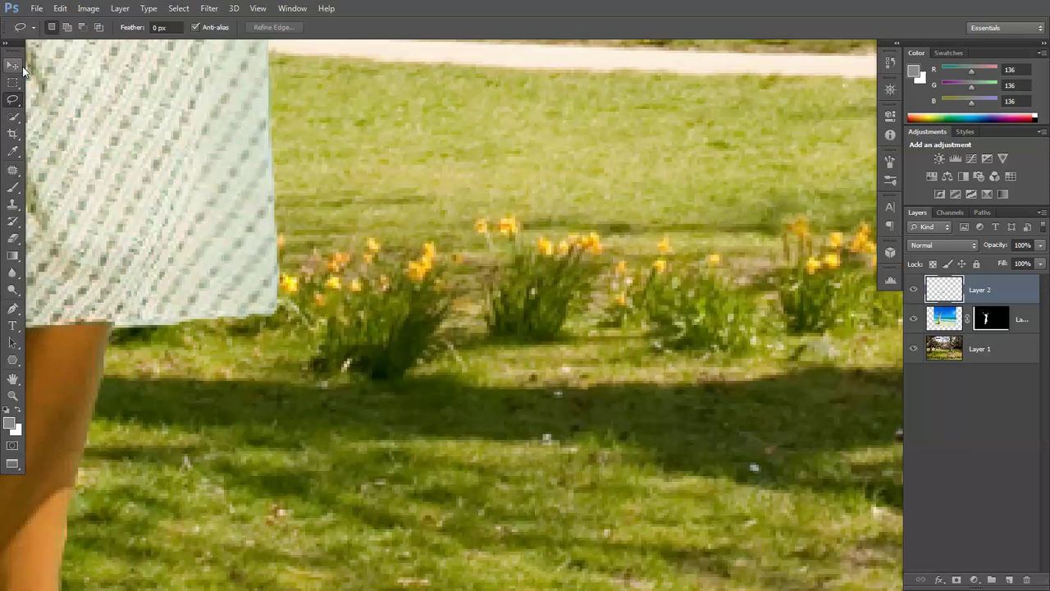
key(v)
drag(580, 297, 404, 464)
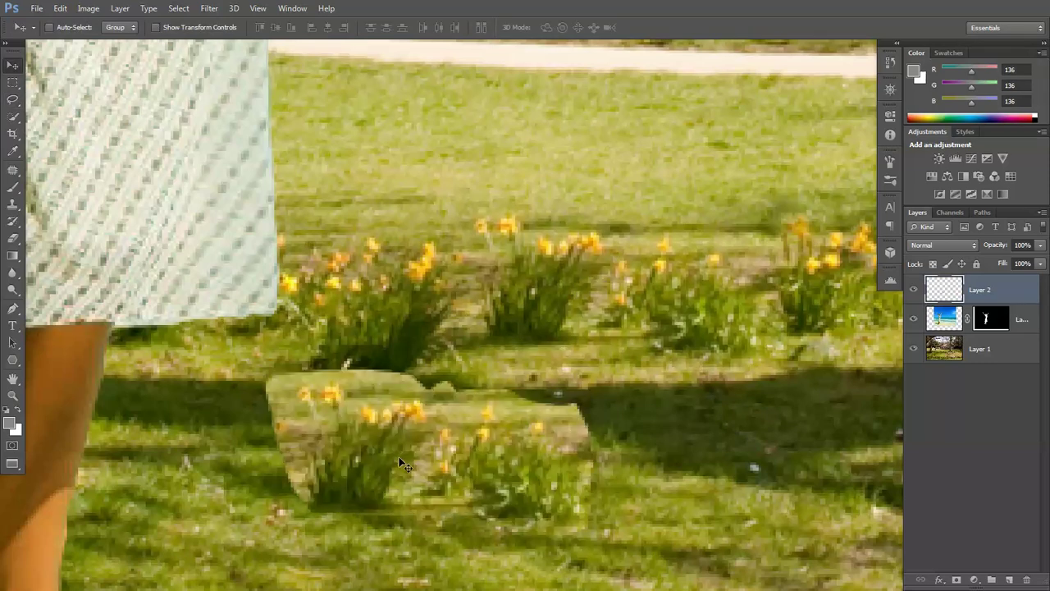
scroll(403, 450, down, 5)
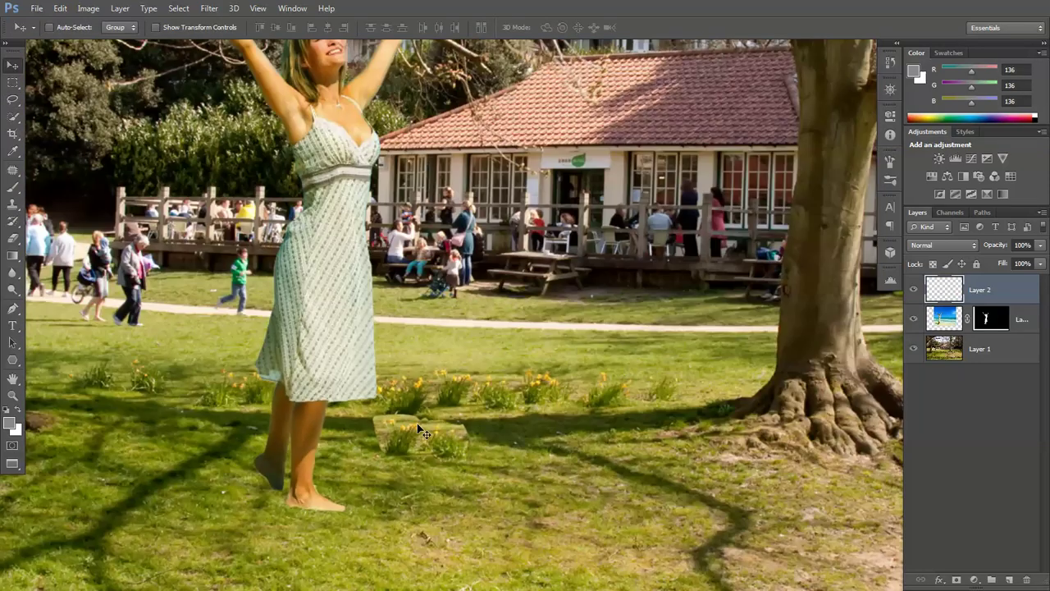
key(ctrl+z)
scroll(417, 429, down, 2)
scroll(333, 492, up, 2)
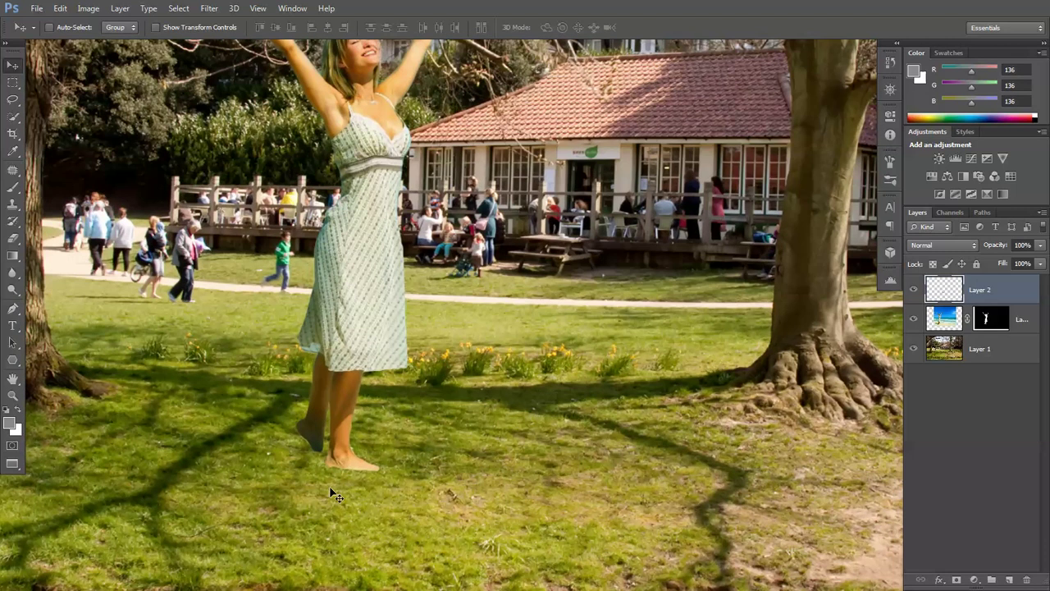
- With the Content-Aware Move tool sampling all layers, outline the two daffodil clumps beside the woman's dress on the empty layer
click(14, 173)
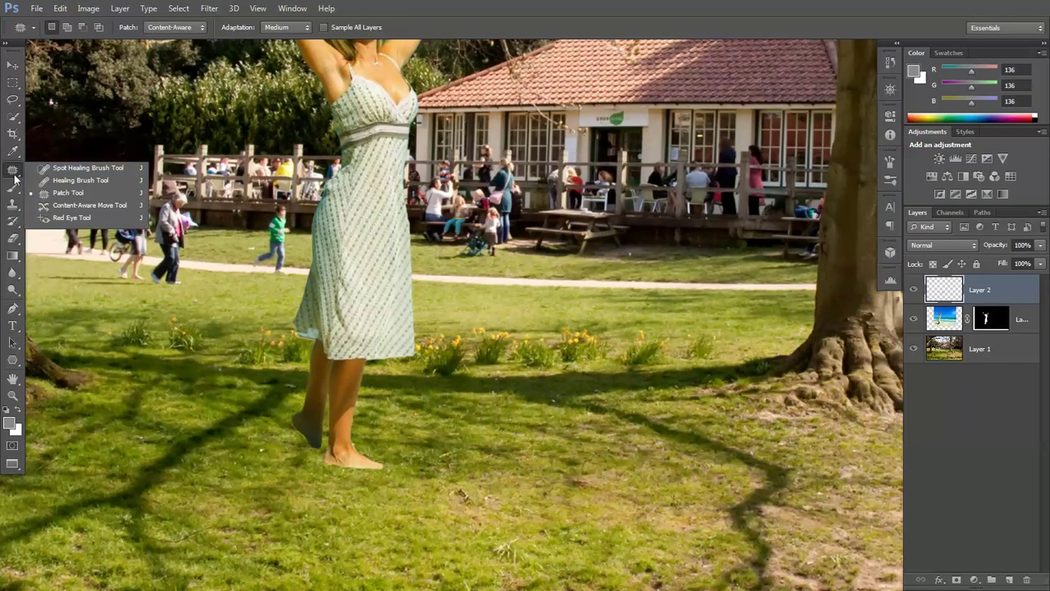
click(72, 206)
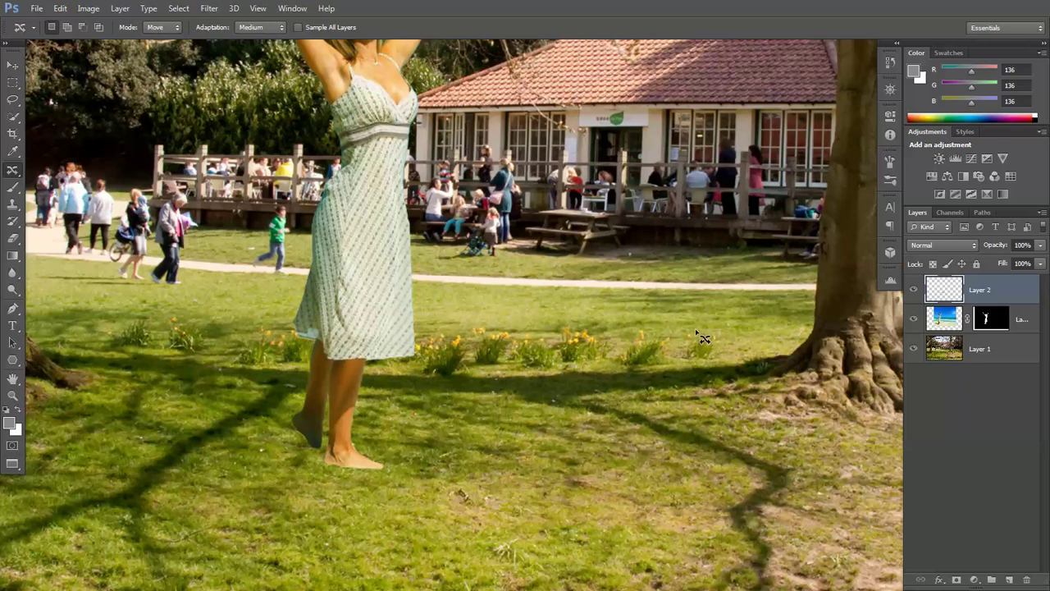
scroll(617, 348, up, 5)
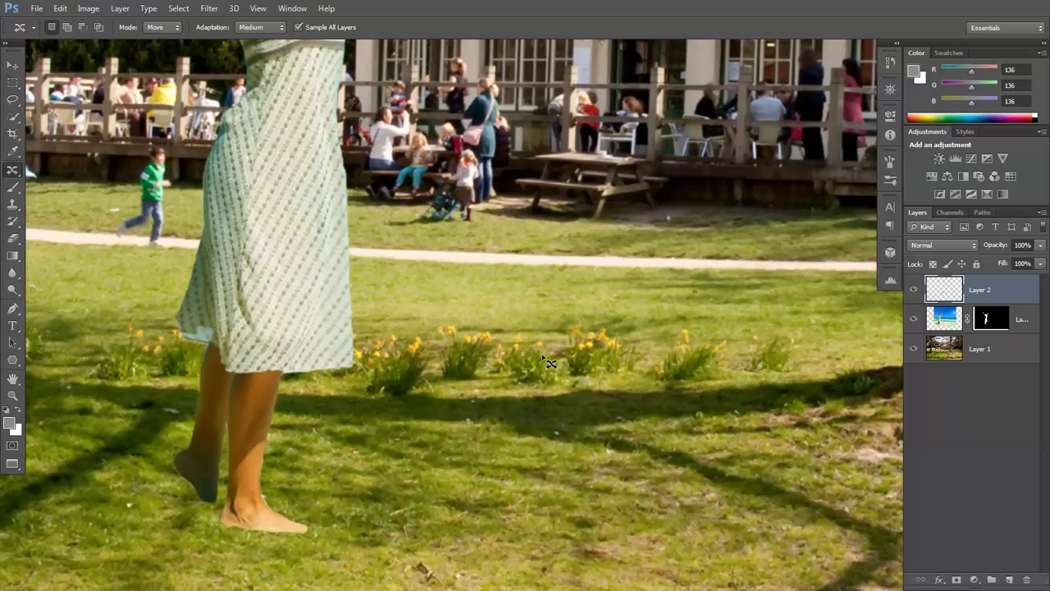
mouse_move(374, 303)
mouse_down()
mouse_move(399, 340)
mouse_move(412, 423)
mouse_move(584, 408)
mouse_up()
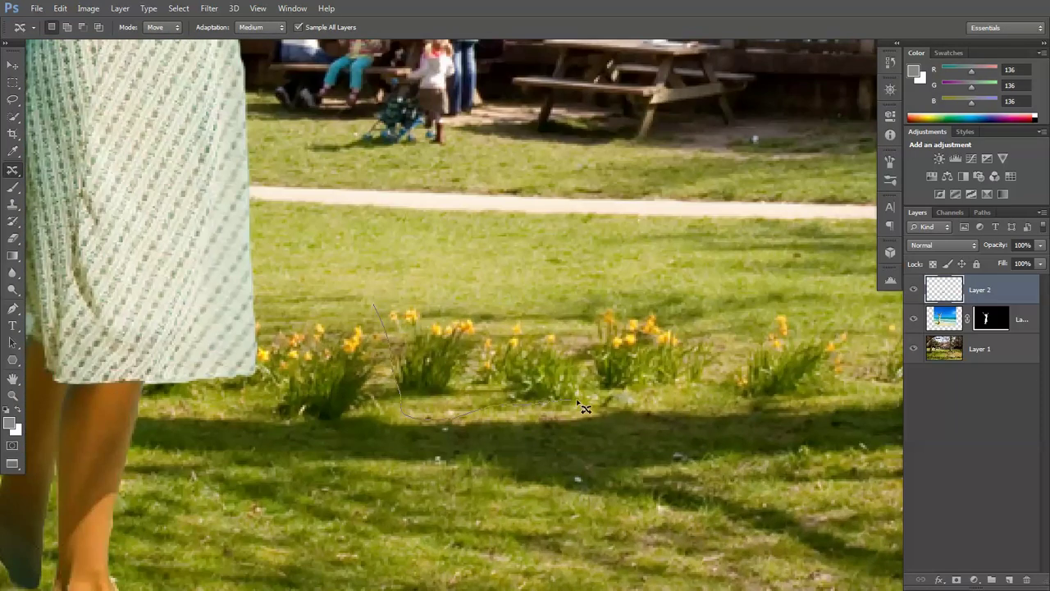
mouse_move(457, 318)
mouse_down()
mouse_move(387, 304)
mouse_move(365, 313)
mouse_up()
scroll(476, 363, down, 5)
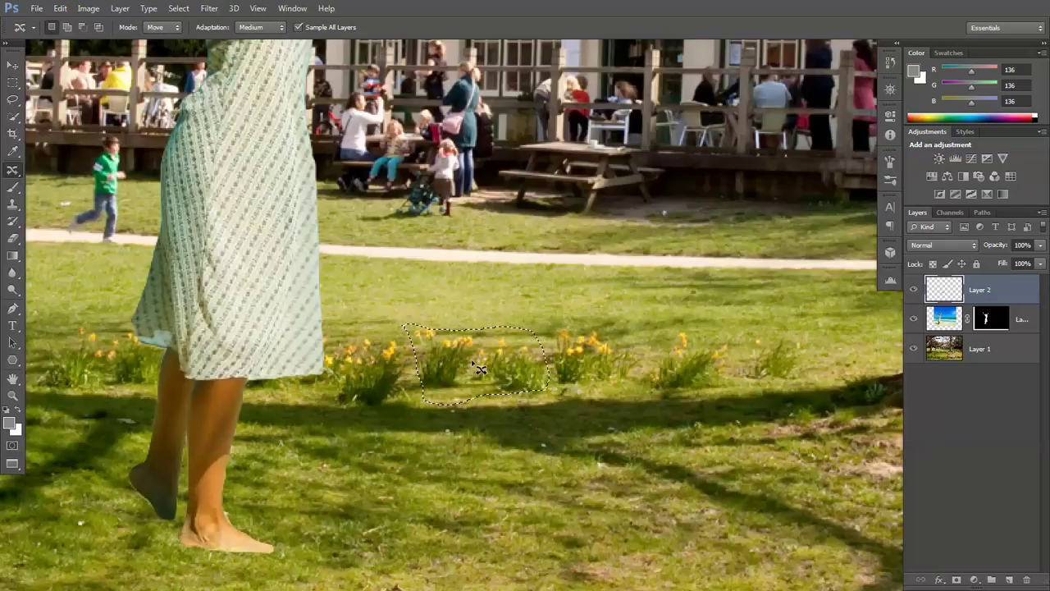
scroll(476, 362, down, 3)
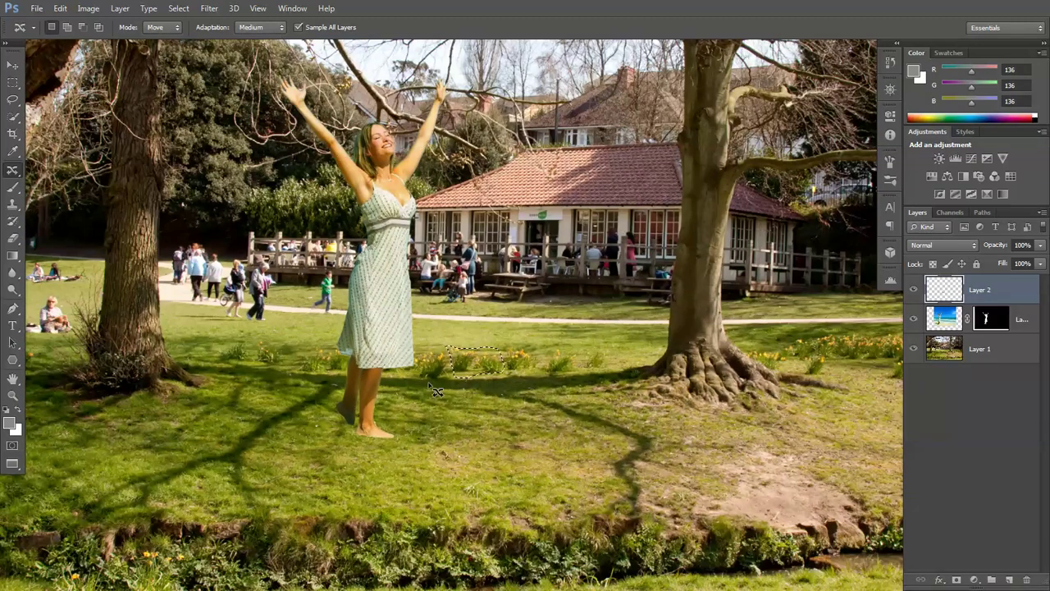
- Set the Content-Aware Move mode to Extend, duplicate the selected daffodils in front of the woman's feet, and deselect
scroll(376, 348, up, 5)
click(153, 28)
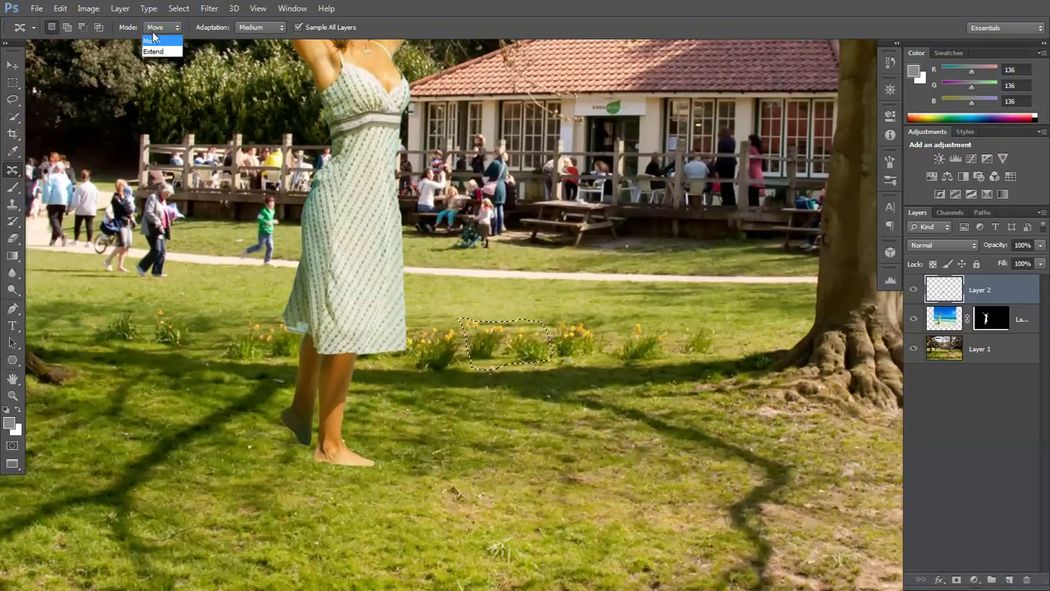
click(165, 51)
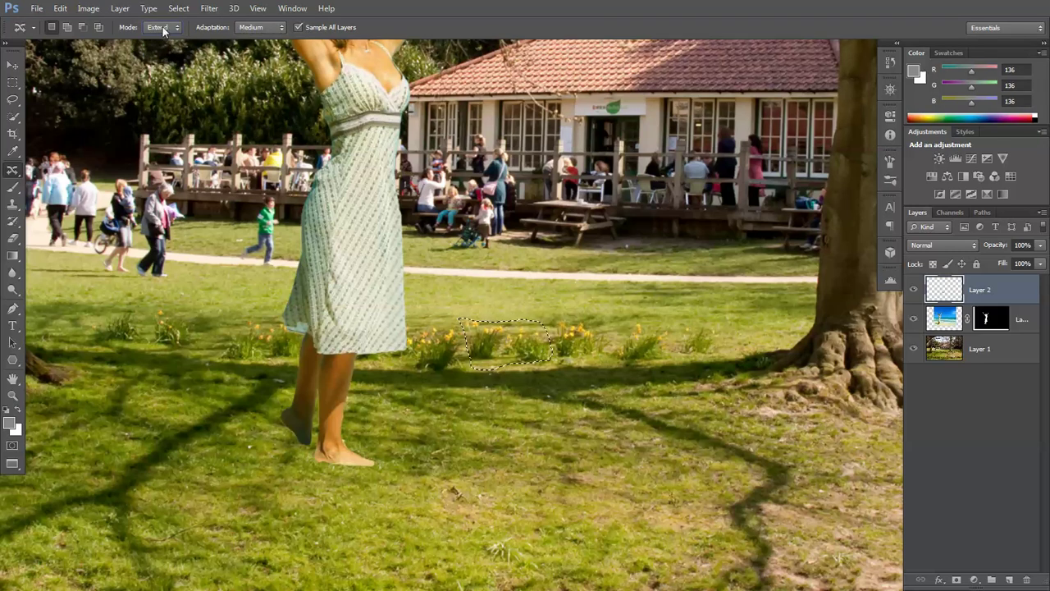
click(163, 29)
click(166, 41)
click(164, 28)
click(164, 51)
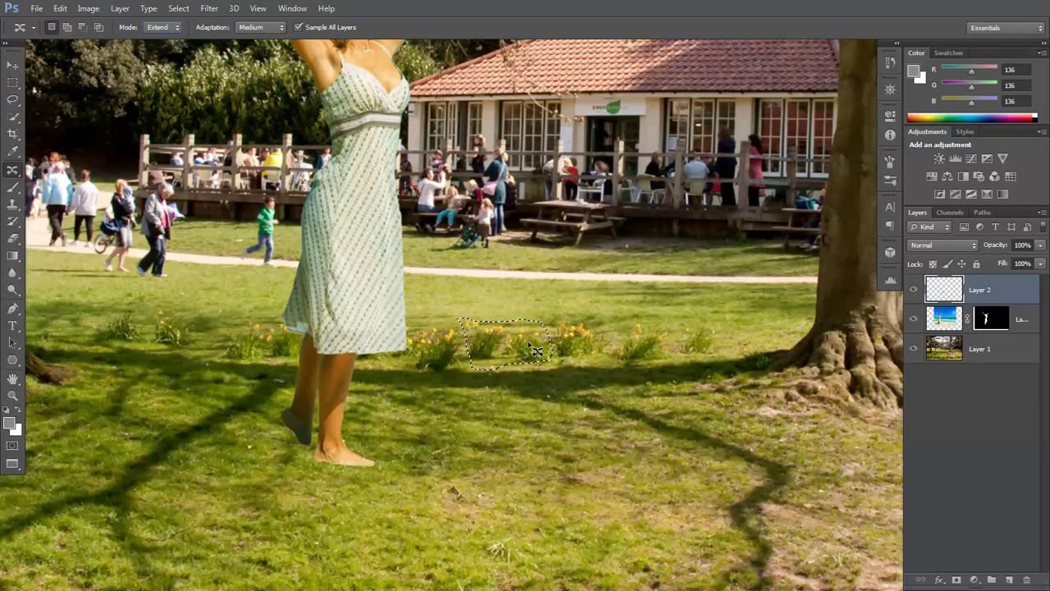
drag(535, 350, 343, 449)
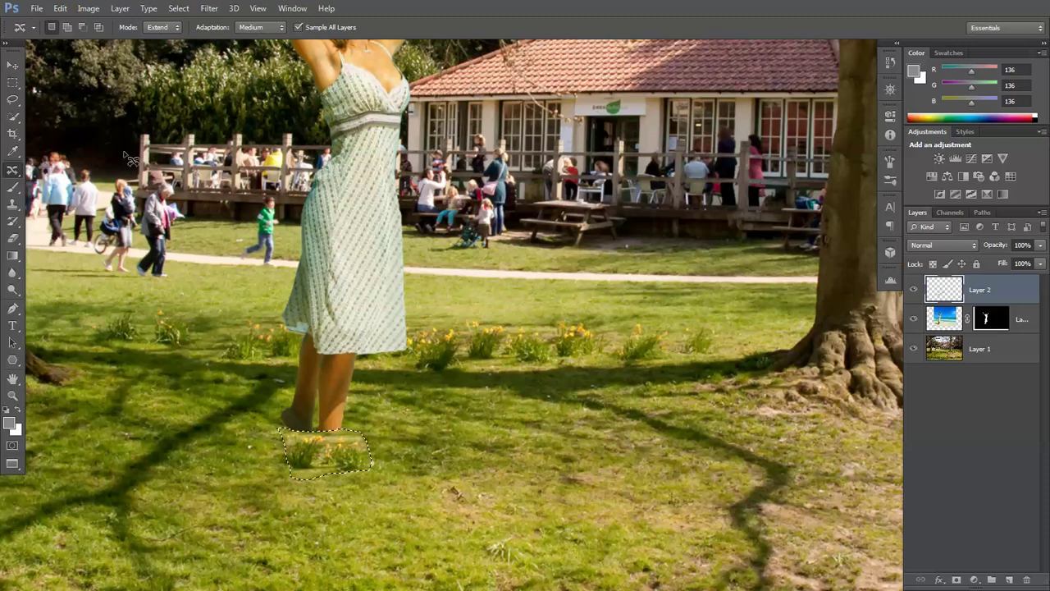
click(12, 82)
key(ctrl+d)
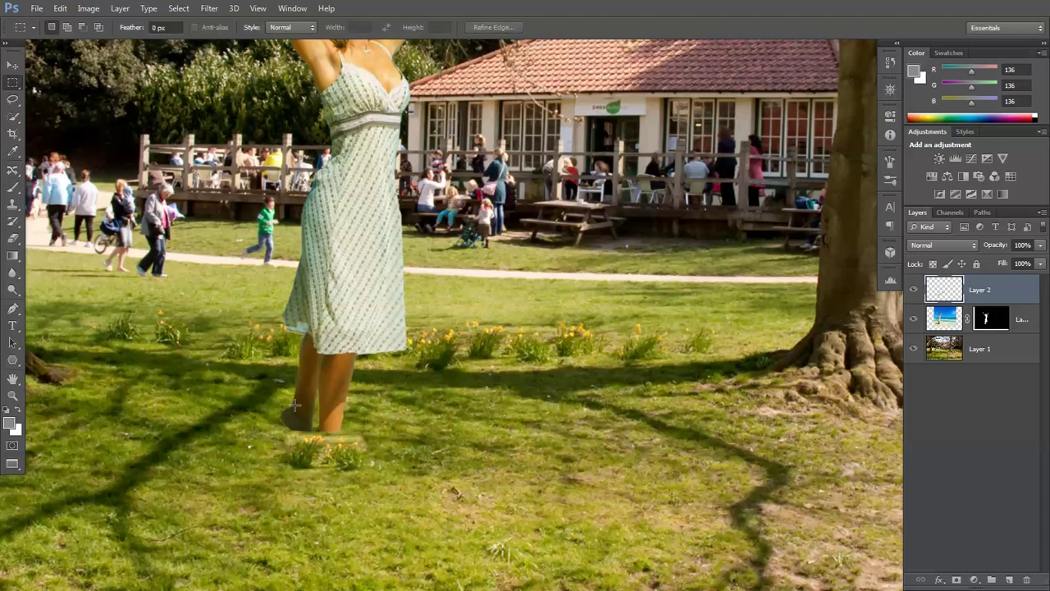
- Lasso the grass patch around the copied daffodils that covers the woman's feet, following the flower tops and the gap between the clumps
scroll(295, 404, down, 3)
scroll(303, 408, up, 5)
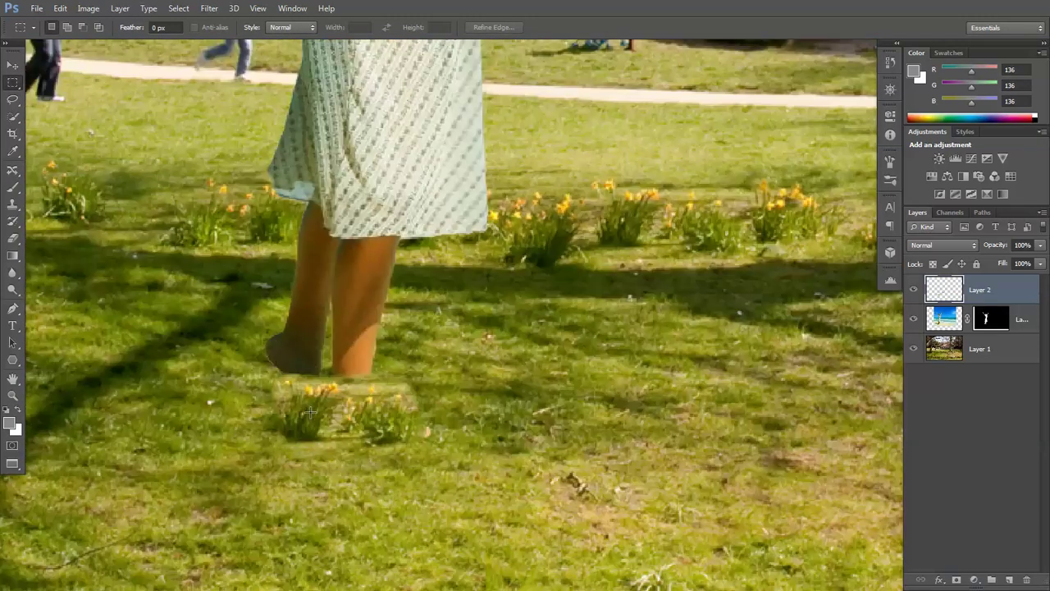
scroll(310, 410, up, 4)
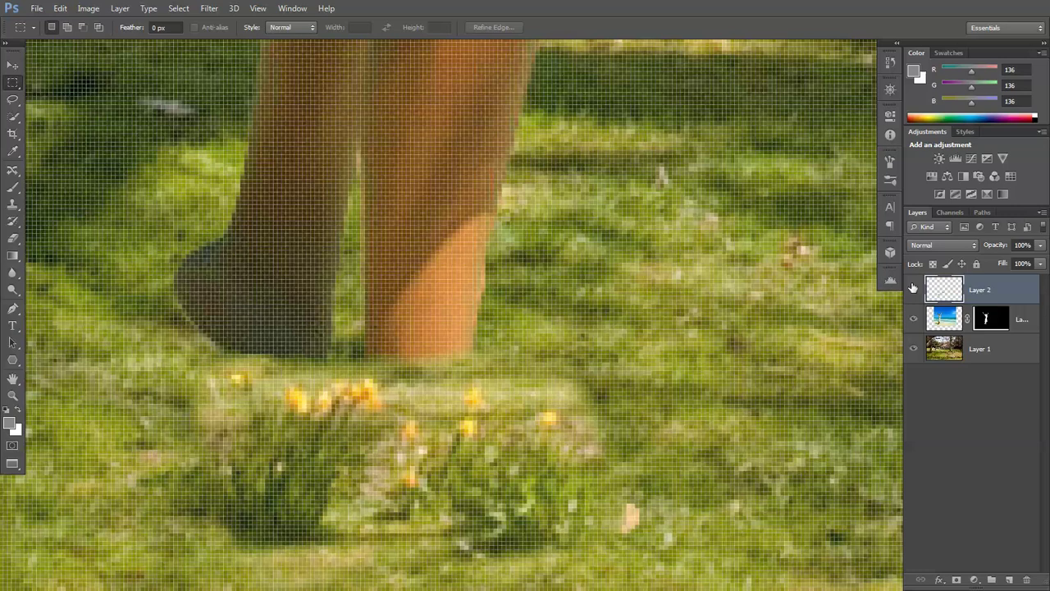
click(916, 293)
click(917, 292)
click(12, 102)
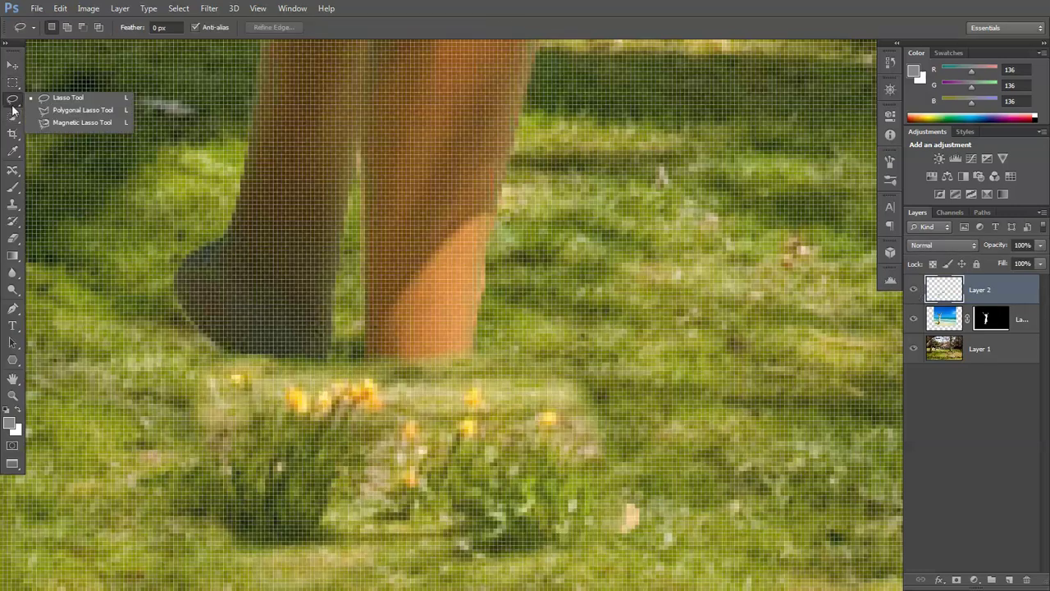
click(47, 102)
scroll(469, 466, up, 3)
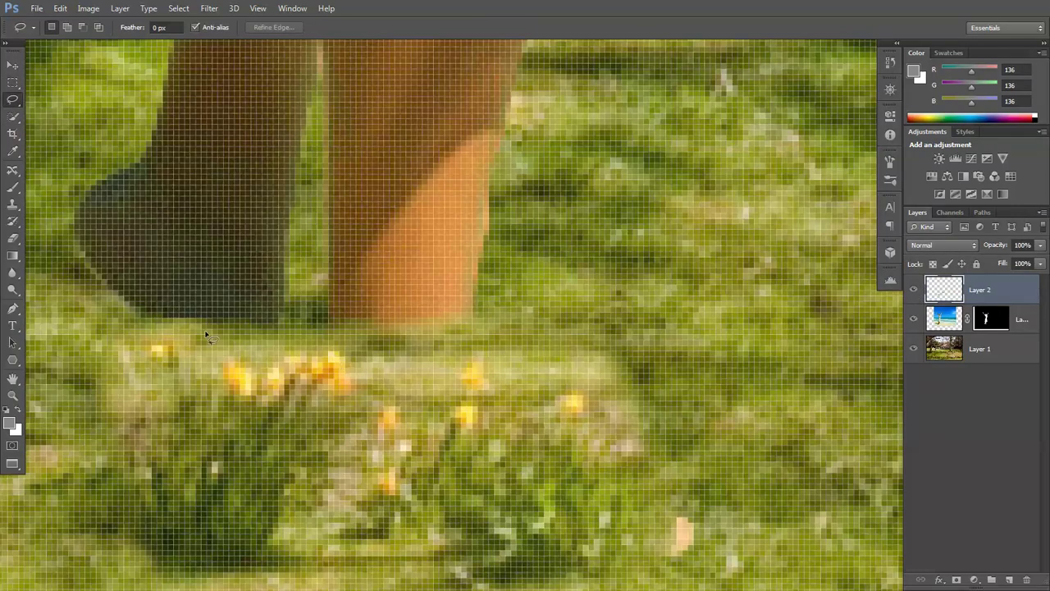
mouse_move(139, 338)
mouse_down()
mouse_move(241, 354)
mouse_move(349, 352)
mouse_move(355, 386)
mouse_up()
mouse_move(324, 429)
mouse_down()
mouse_move(288, 546)
mouse_move(328, 561)
mouse_move(378, 401)
mouse_move(392, 396)
mouse_move(421, 422)
mouse_move(448, 371)
mouse_move(504, 373)
mouse_move(500, 415)
mouse_move(544, 399)
mouse_move(594, 402)
mouse_move(611, 428)
mouse_move(670, 384)
mouse_move(618, 286)
mouse_move(343, 255)
mouse_move(274, 257)
mouse_move(138, 308)
mouse_move(153, 333)
mouse_up()
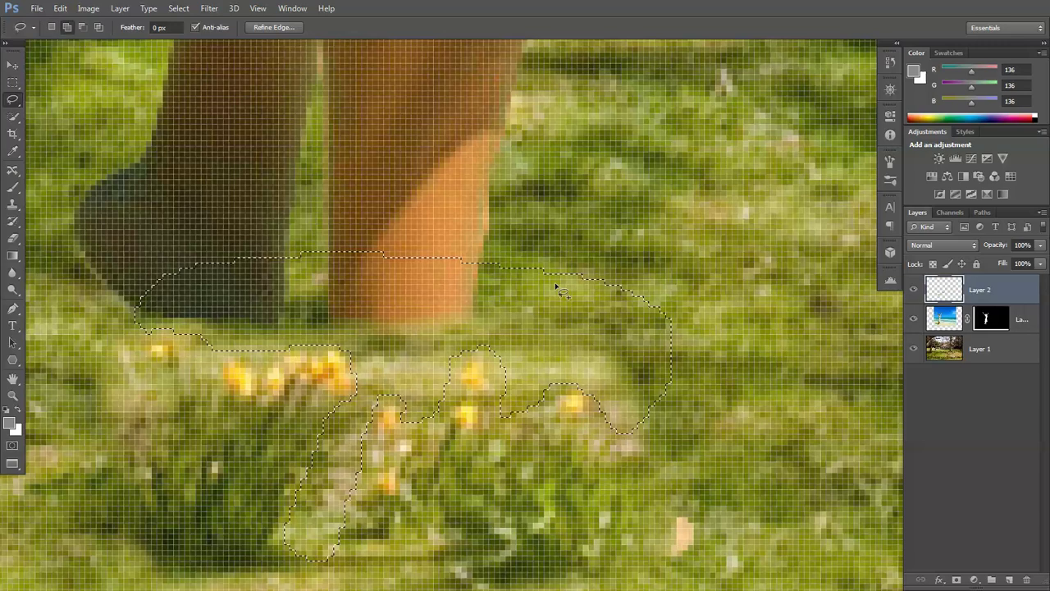
- Feather the selection by 4 pixels, delete the covering grass from the daffodil layer, and deselect
key(shift+F6)
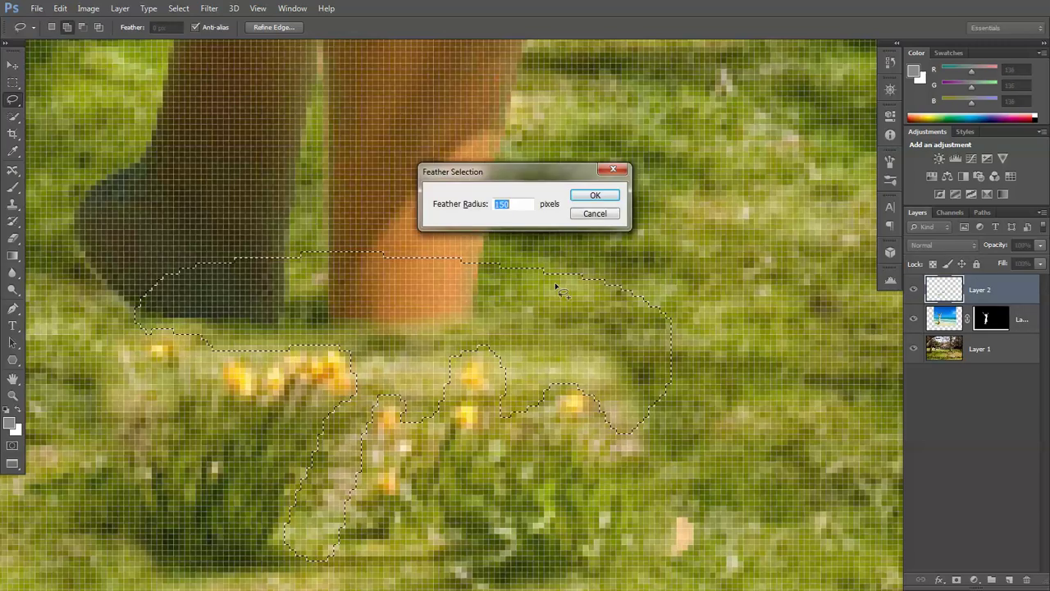
text(4)
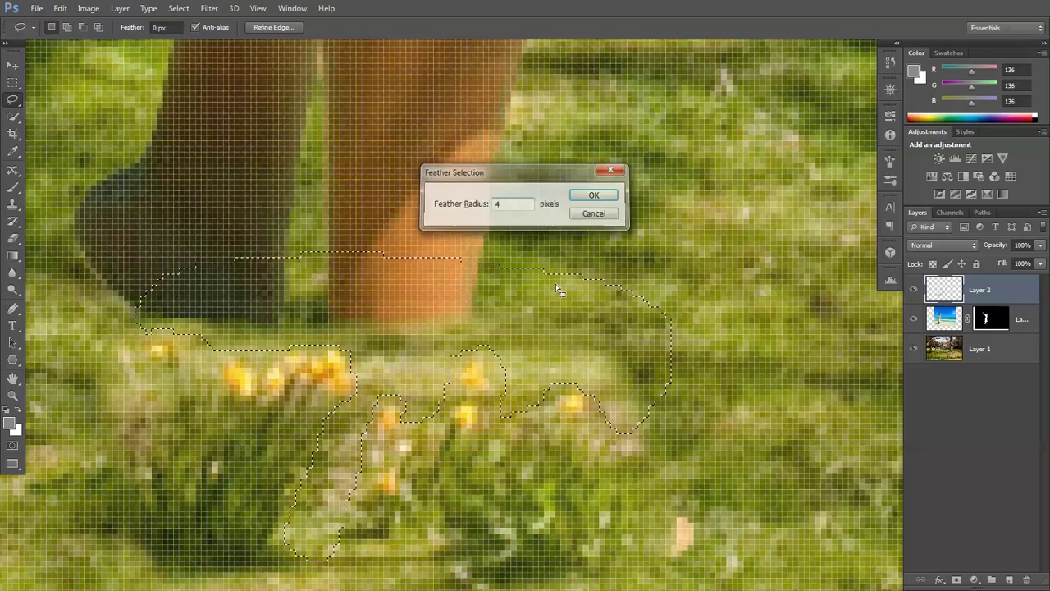
key(Return)
key(Delete)
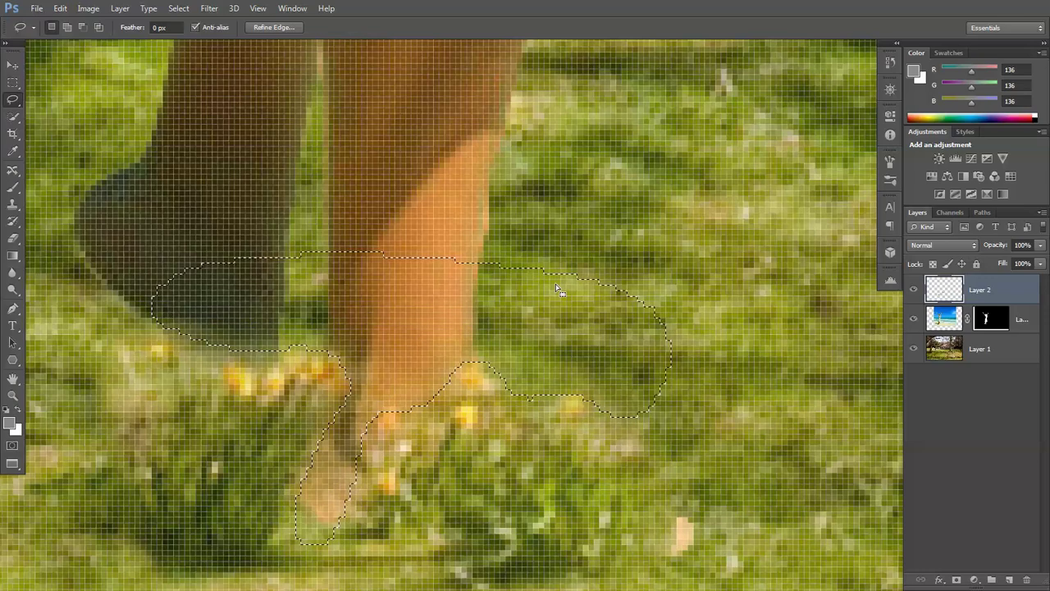
click(12, 83)
key(ctrl+d)
- Apply Brightness/Contrast to the woman's layer with brightness -21 and contrast -16
scroll(537, 223, down, 8)
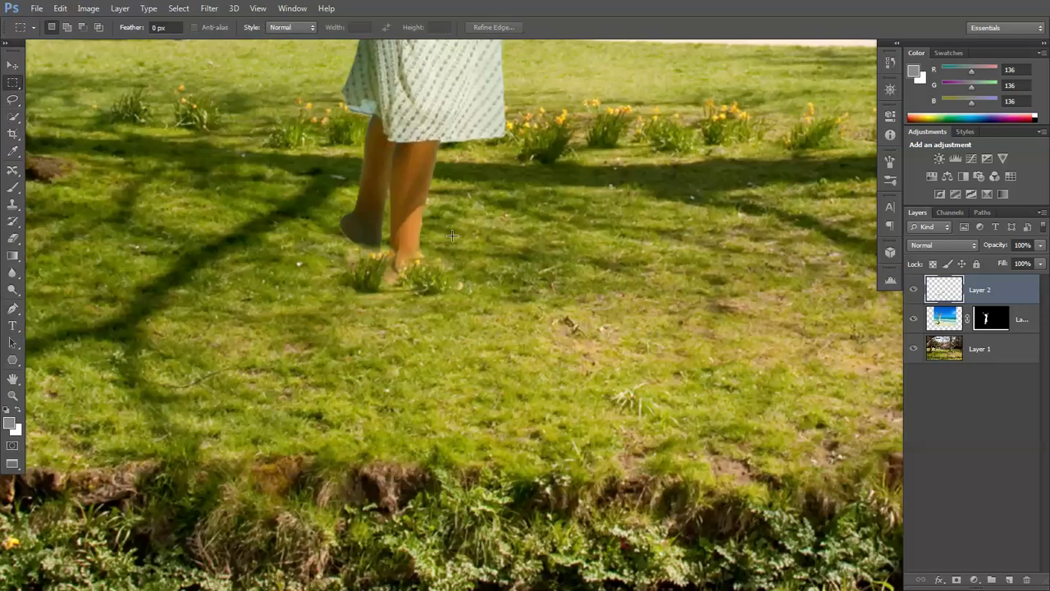
scroll(551, 213, down, 8)
scroll(637, 136, up, 6)
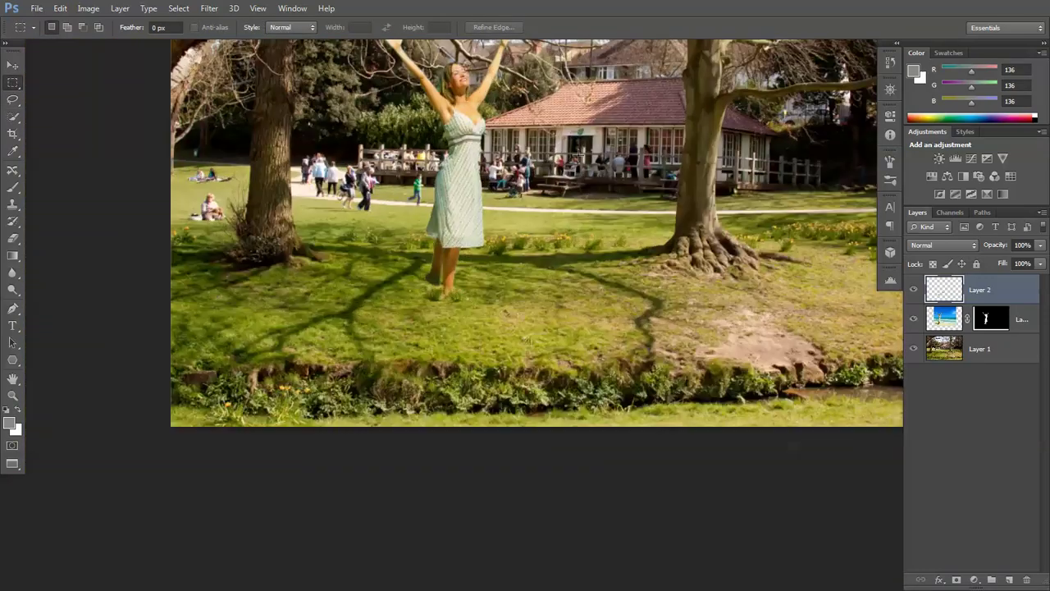
drag(576, 154, 498, 311)
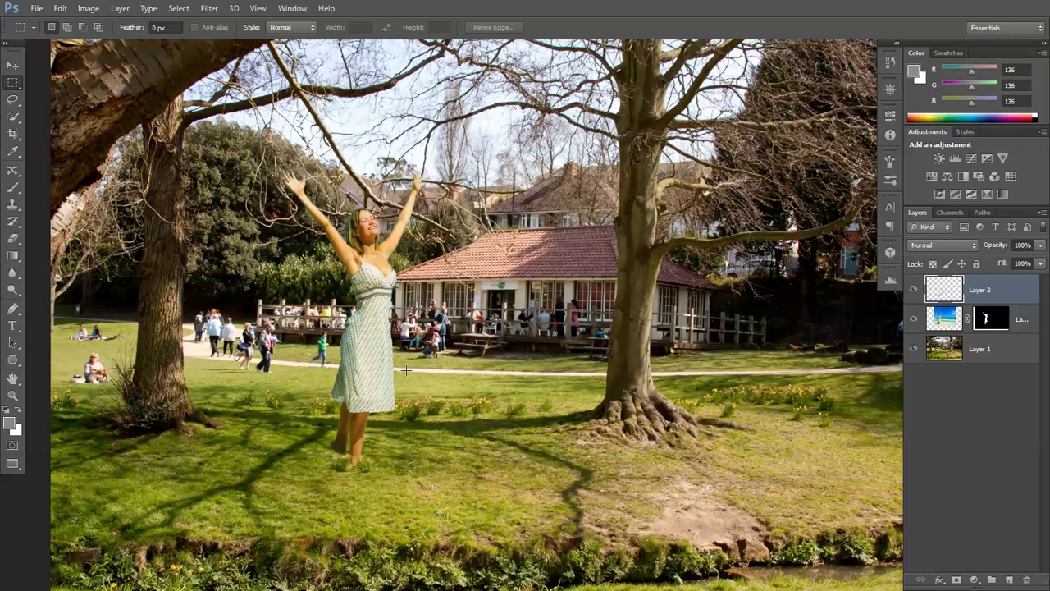
click(1012, 328)
click(88, 8)
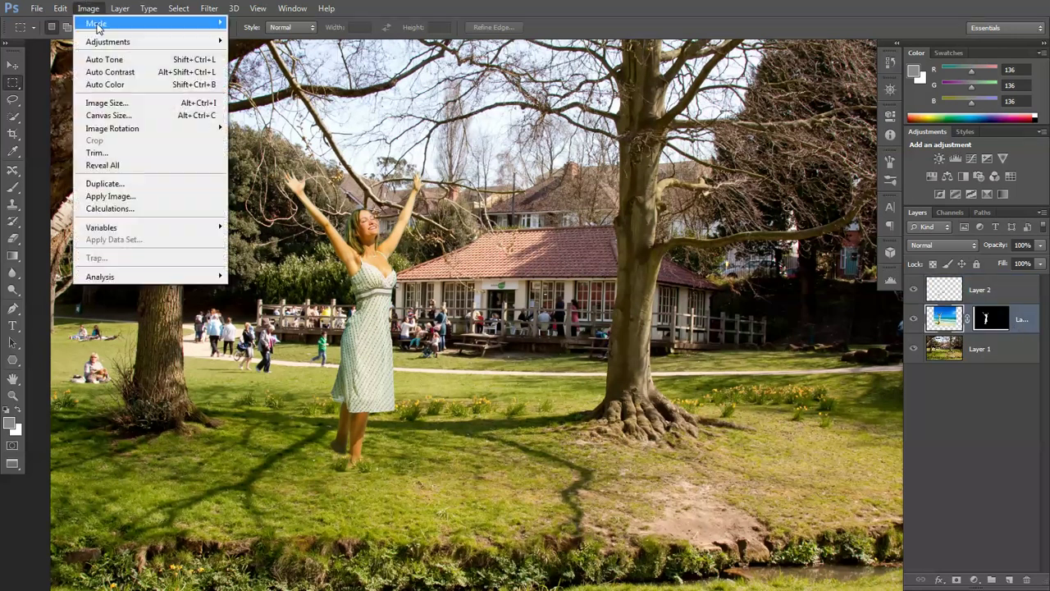
mouse_move(108, 42)
click(279, 40)
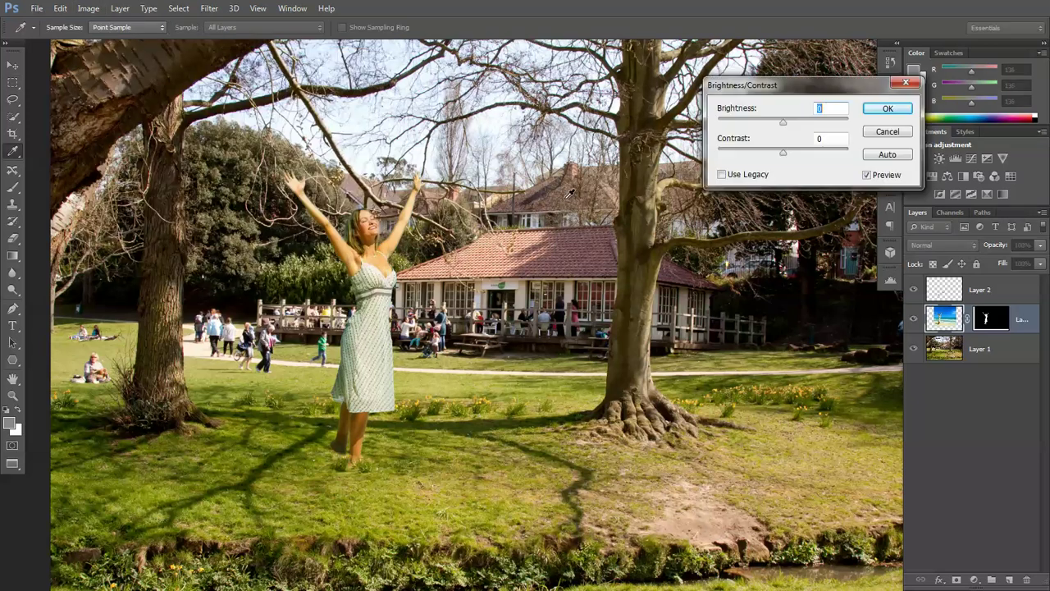
drag(784, 126, 762, 154)
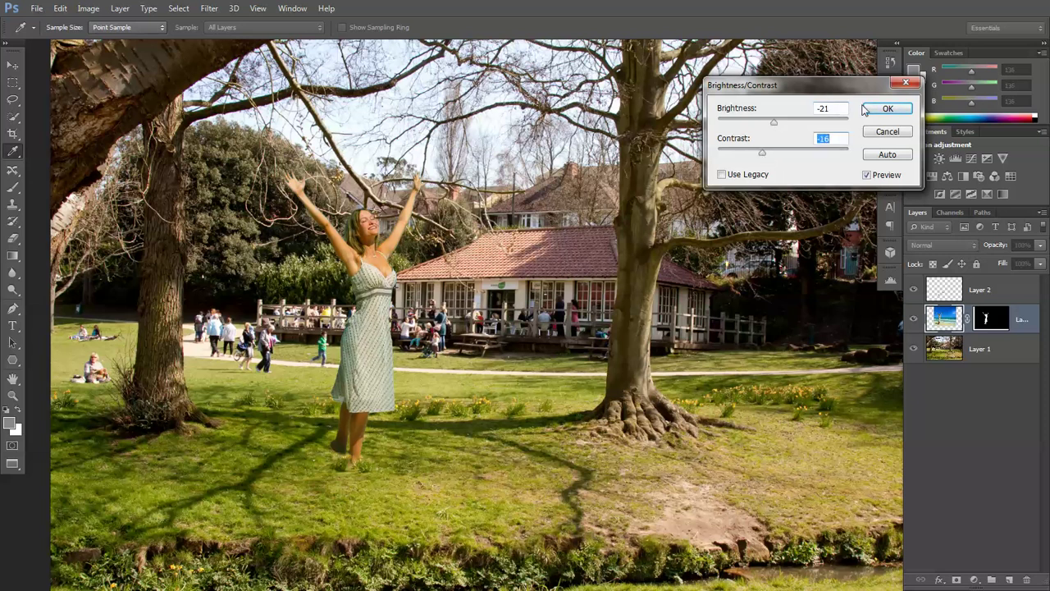
click(887, 109)
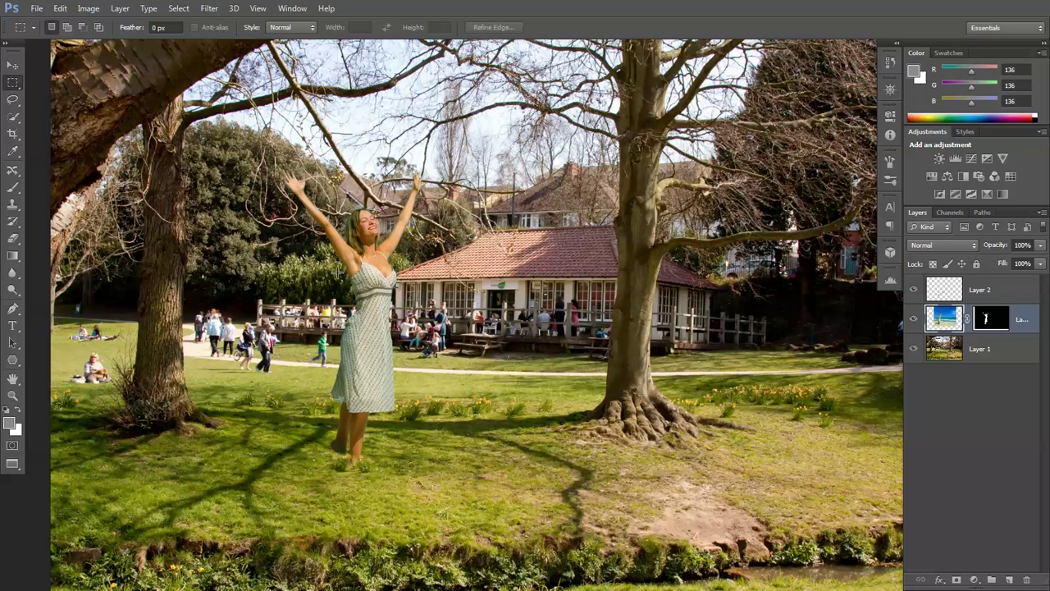
- Apply a Vibrance adjustment of -27 to the woman's layer
click(89, 9)
mouse_move(123, 42)
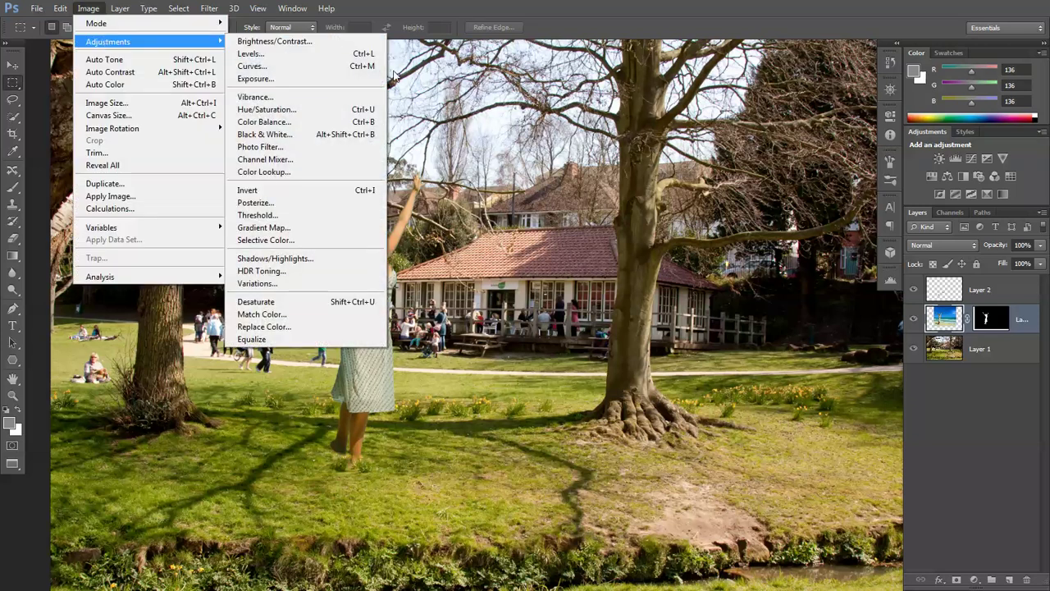
click(351, 97)
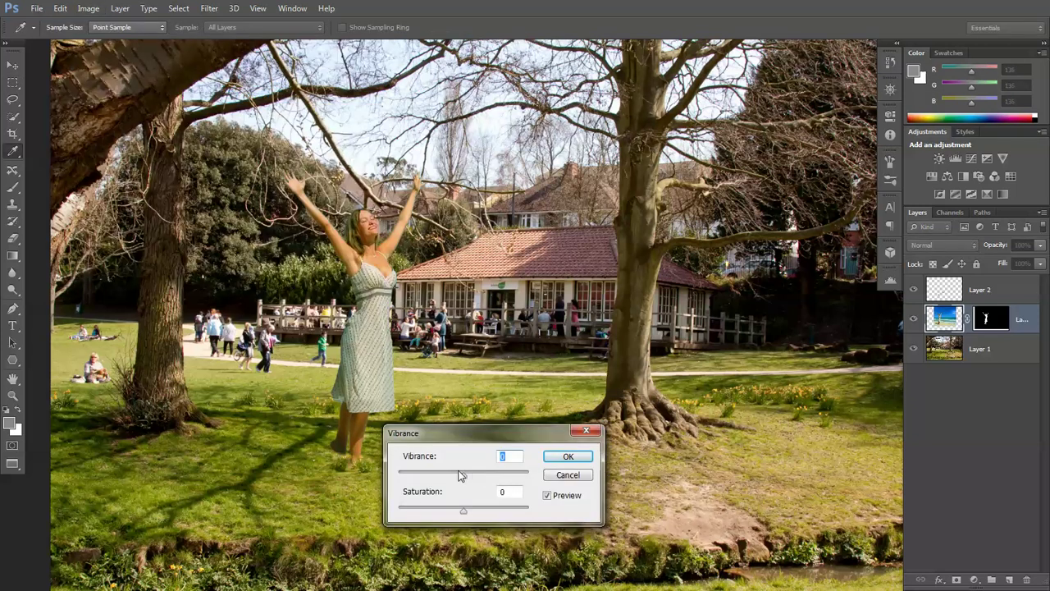
drag(461, 479, 448, 482)
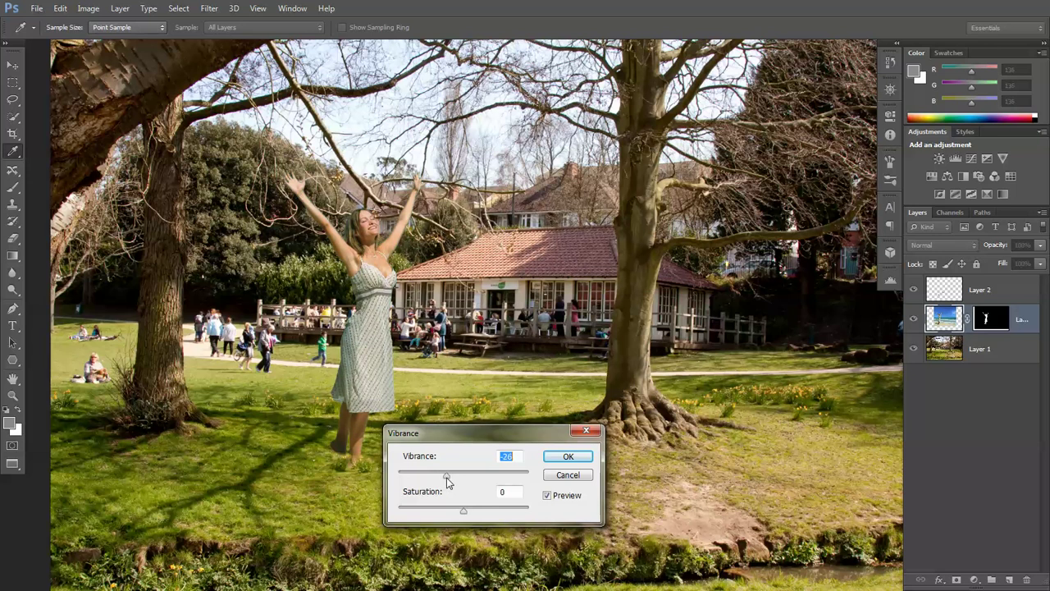
click(567, 456)
scroll(505, 286, down, 1)
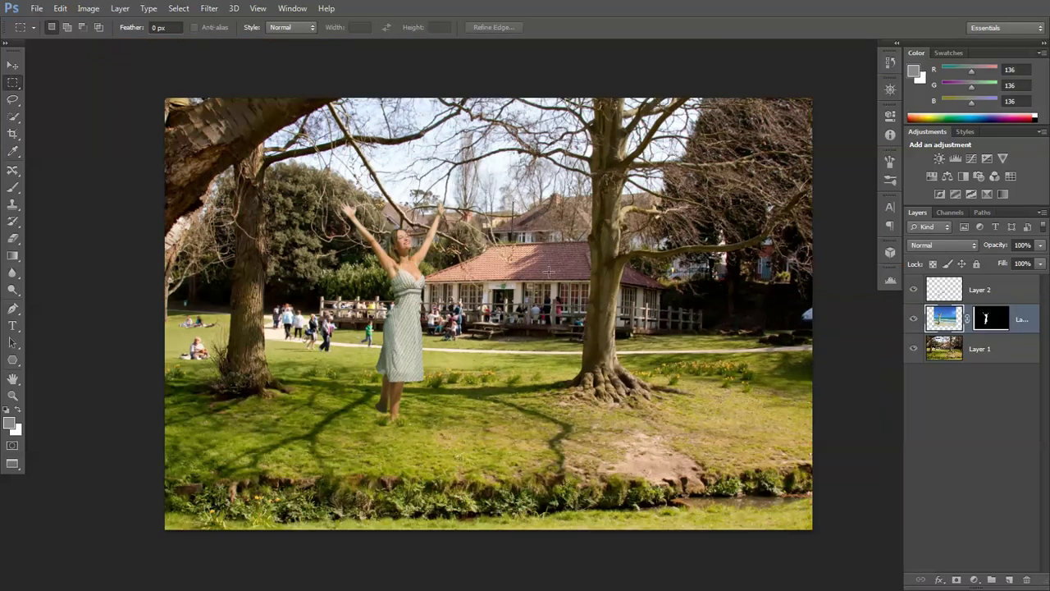
scroll(593, 267, up, 1)
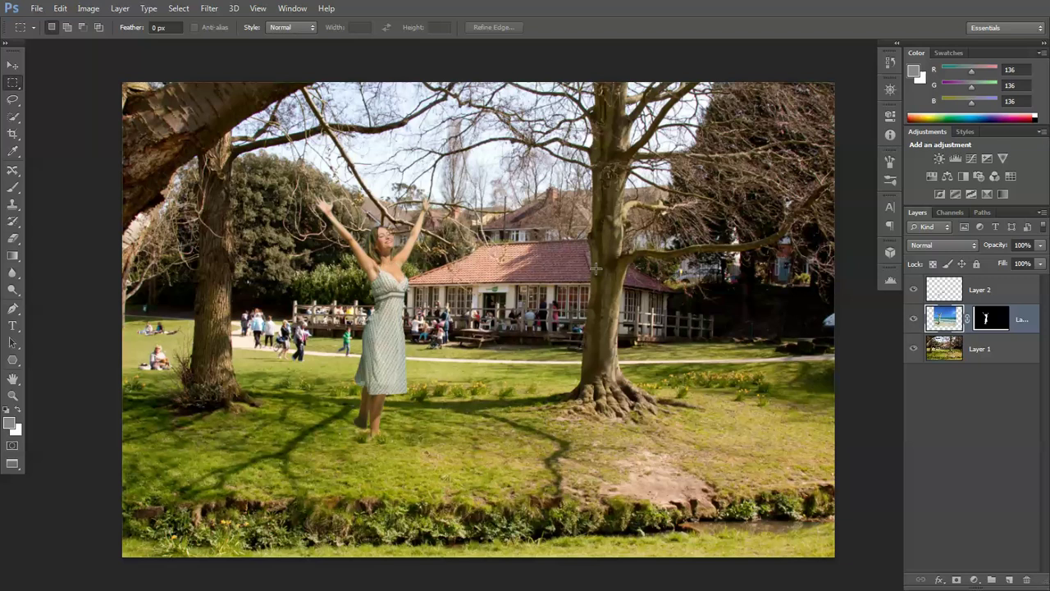